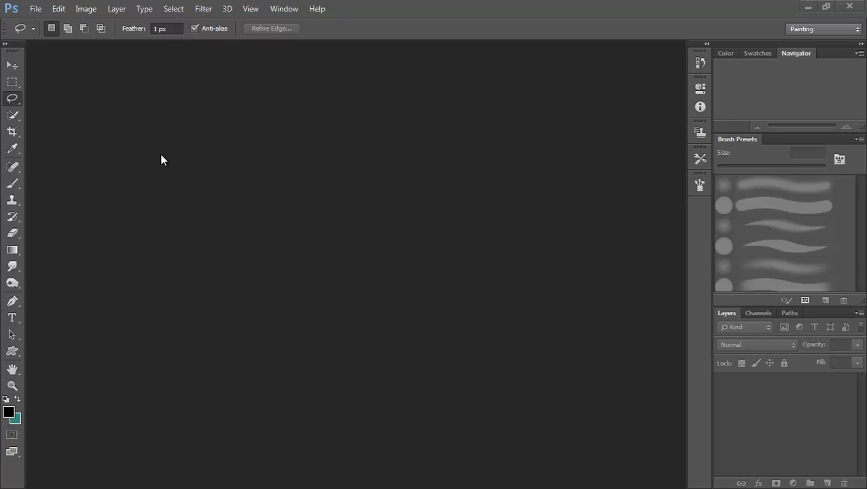
- Create a new 1024 x 1024 px RGB document at 72 pixels/inch with transparent background contents
click(37, 11)
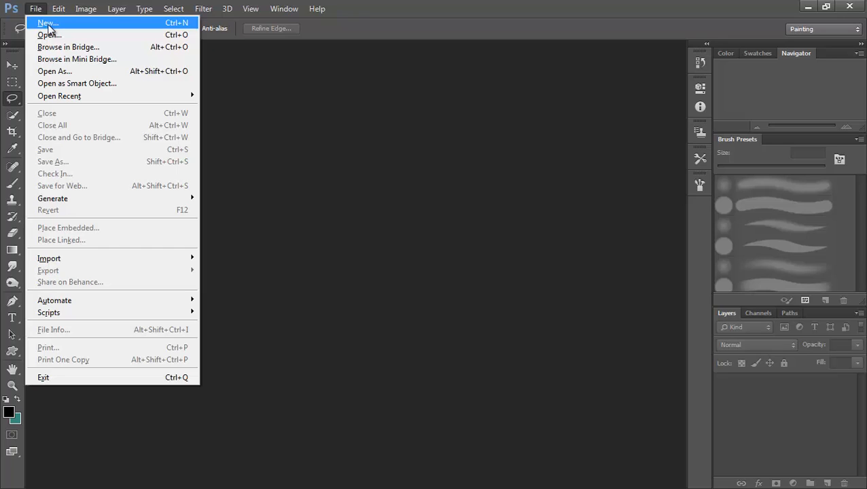
click(48, 24)
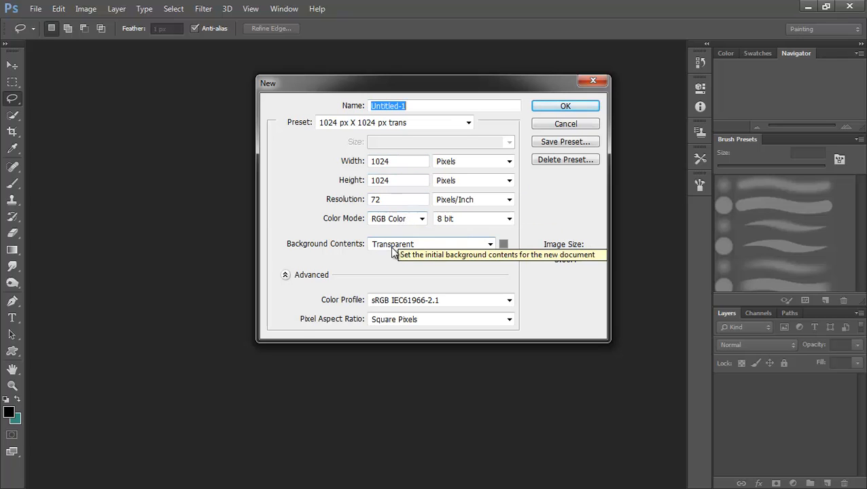
click(566, 107)
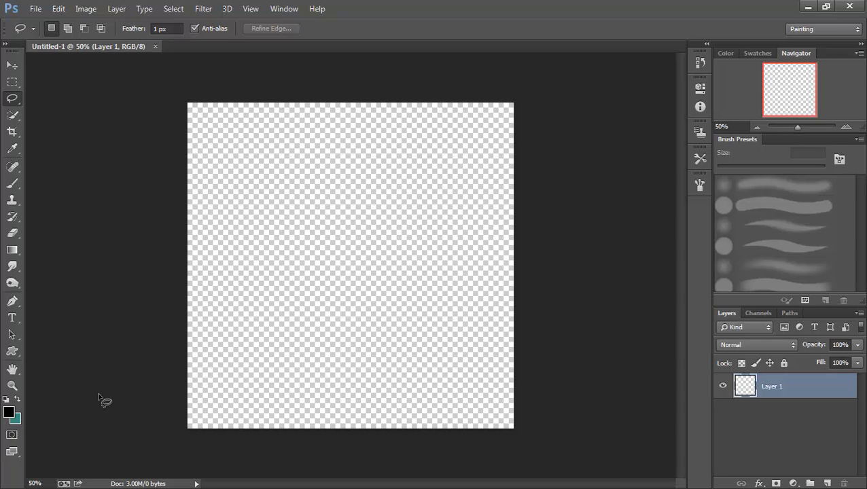
- Set the foreground colour to bright cyan 38eef5
click(9, 412)
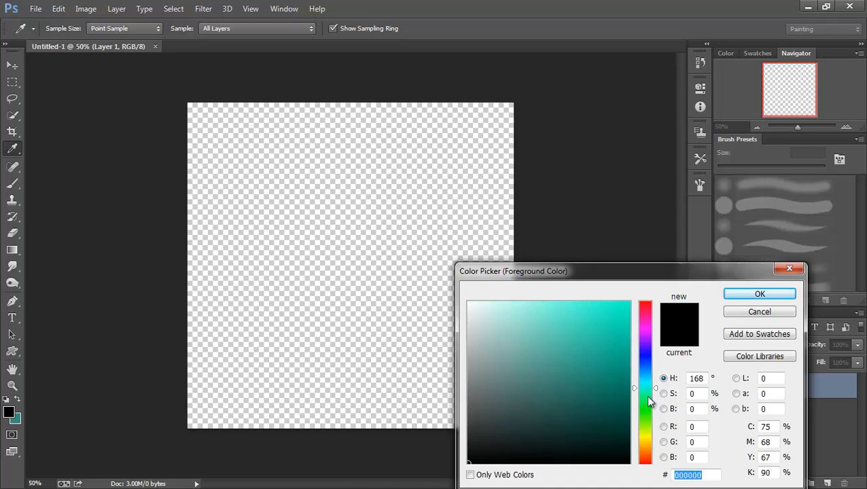
drag(656, 390, 657, 382)
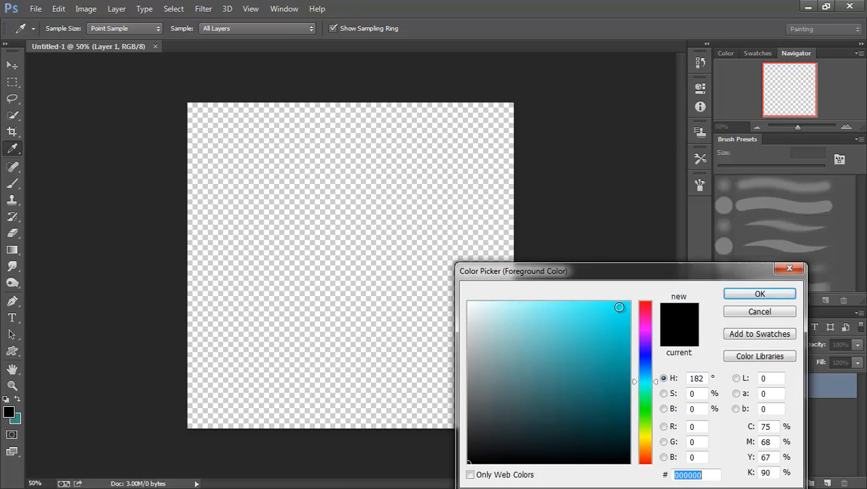
click(605, 308)
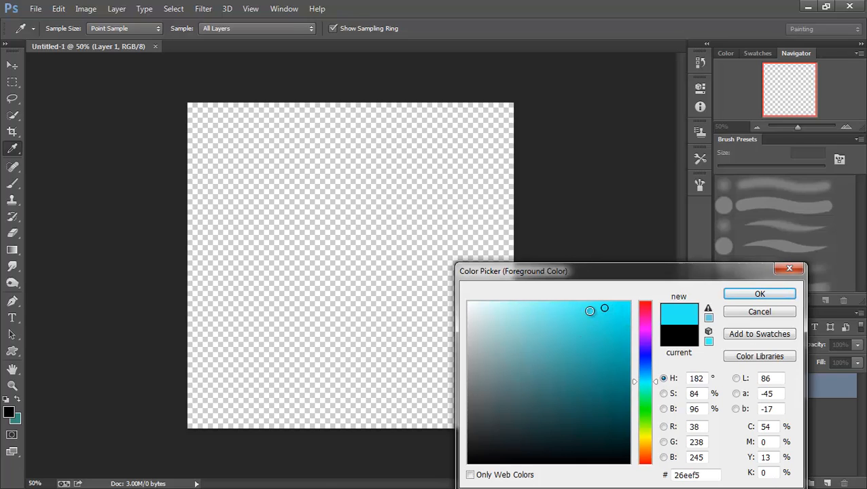
click(593, 309)
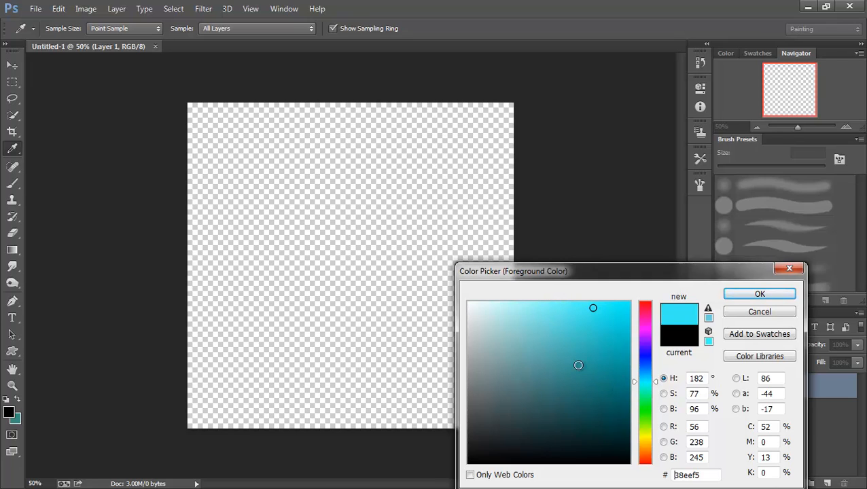
click(777, 300)
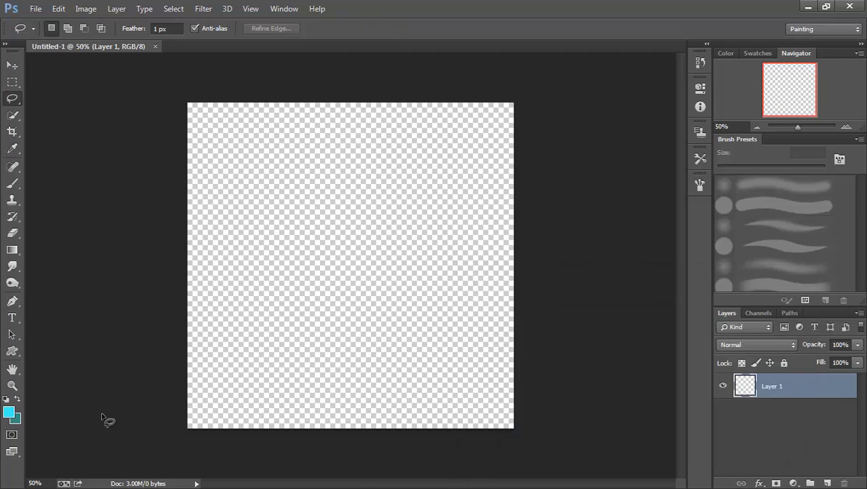
- Set the background colour to 208d91, a darker teal shade sampled from the foreground cyan
click(16, 419)
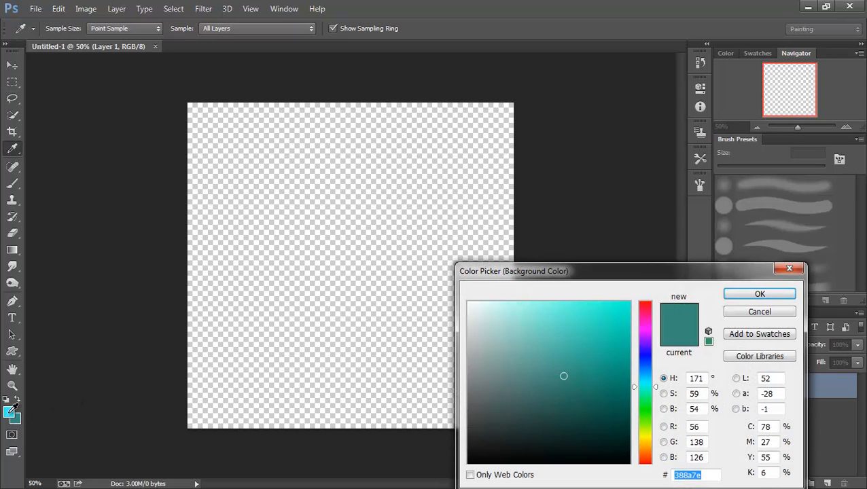
click(10, 410)
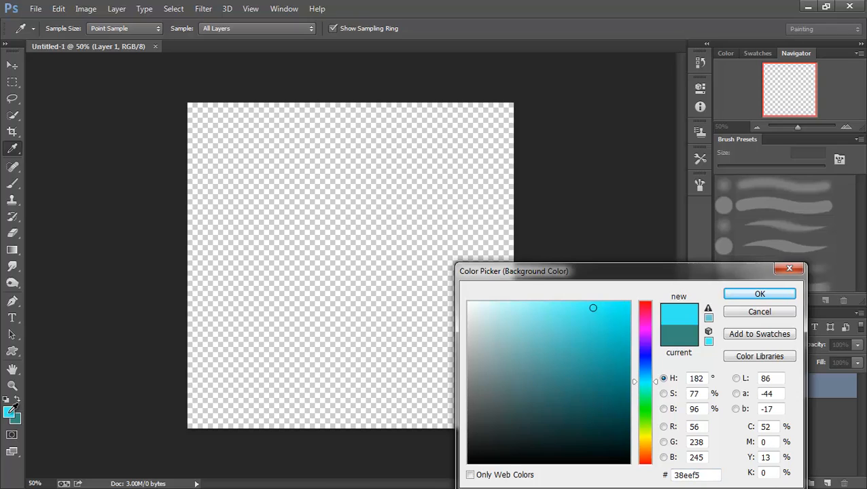
click(594, 371)
click(750, 297)
- Fill the empty layer with a vertical linear gradient from cyan at the canvas top to dark teal at the bottom
key(l)
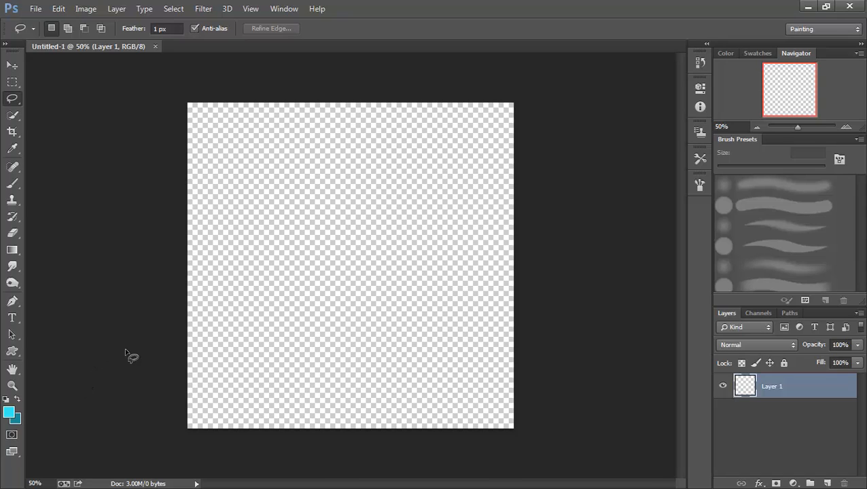
click(12, 252)
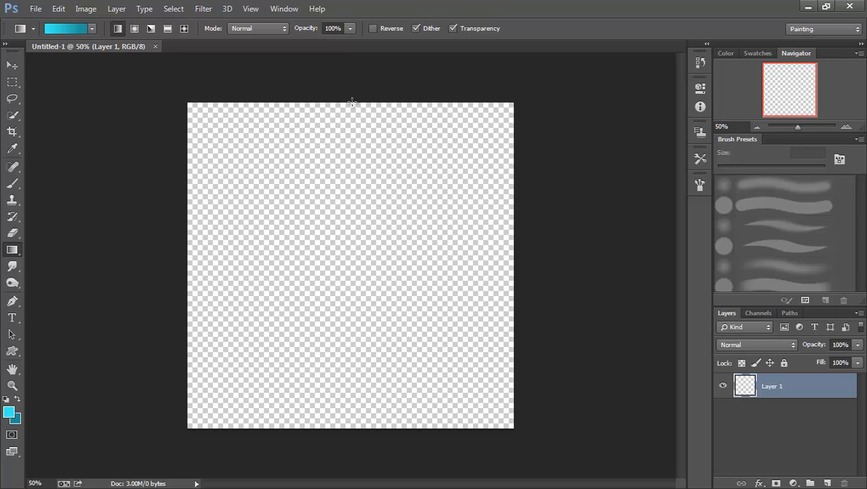
drag(351, 102, 337, 426)
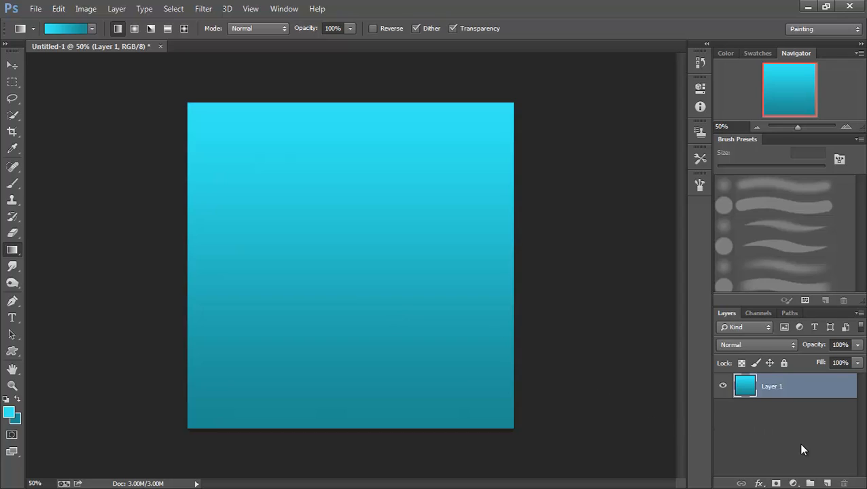
- Add a new layer above the gradient layer and rename the gradient layer "sky"
click(826, 483)
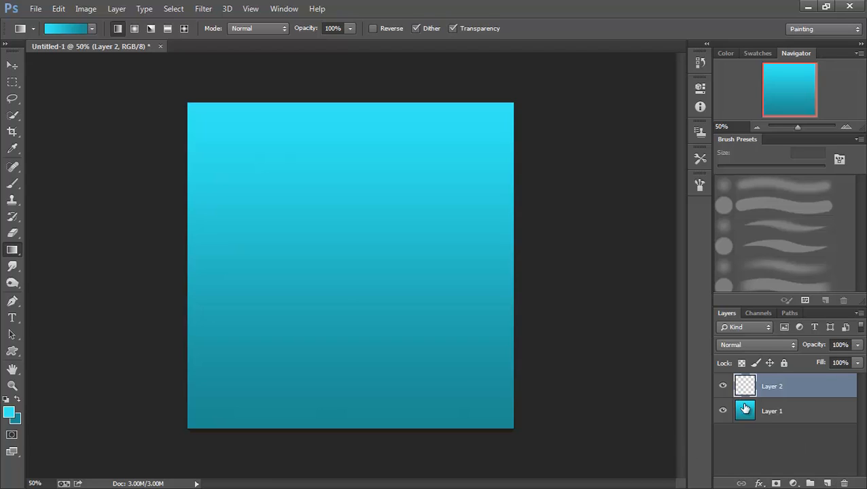
double_click(772, 411)
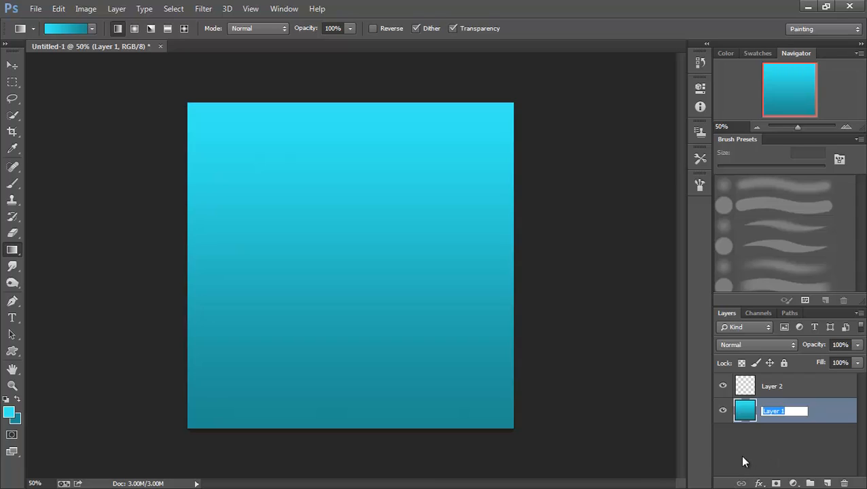
text(sky)
key(Return)
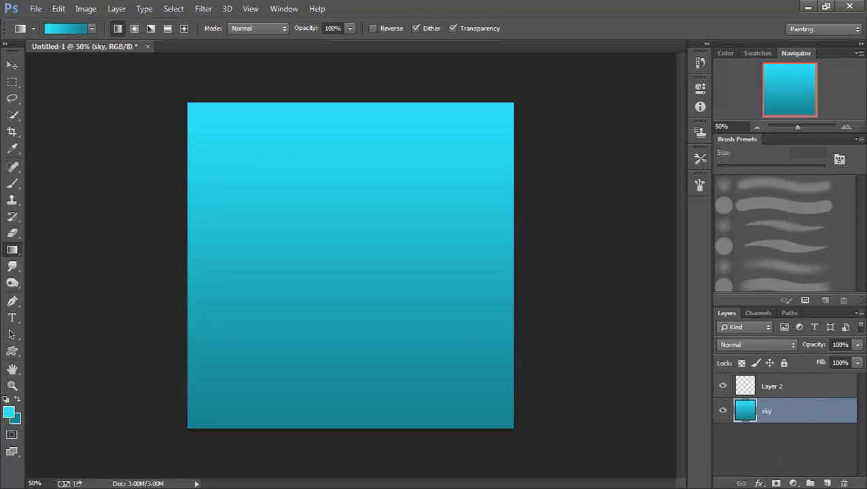
- Rename the empty layer above the sky layer "Mountain BG"
double_click(772, 386)
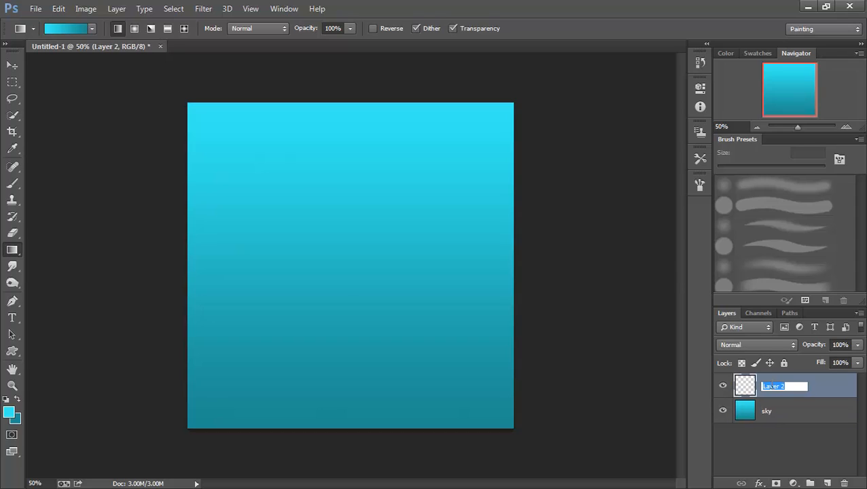
text(Mountain BG)
key(Return)
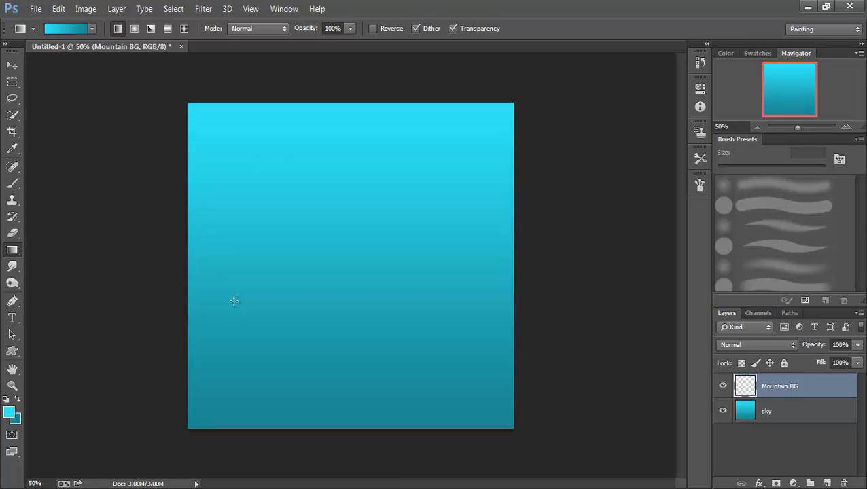
- Lasso a two-peaked mountain outline spanning the canvas's bottom edge, with the taller peak on the left
click(13, 100)
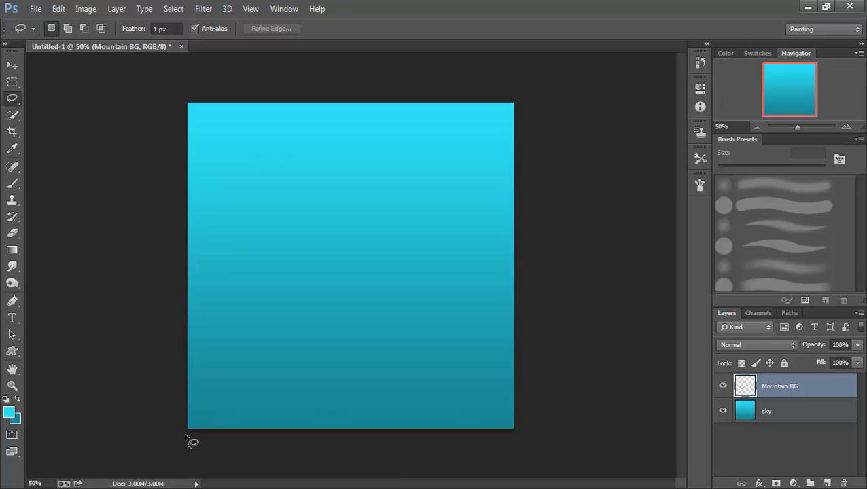
drag(188, 433, 237, 297)
mouse_move(237, 257)
mouse_down()
mouse_move(235, 210)
mouse_move(305, 139)
mouse_move(350, 168)
mouse_move(390, 252)
mouse_move(405, 256)
mouse_move(432, 227)
mouse_move(449, 228)
mouse_move(475, 288)
mouse_move(493, 391)
mouse_move(520, 442)
mouse_move(490, 458)
mouse_move(410, 462)
mouse_move(194, 449)
mouse_up()
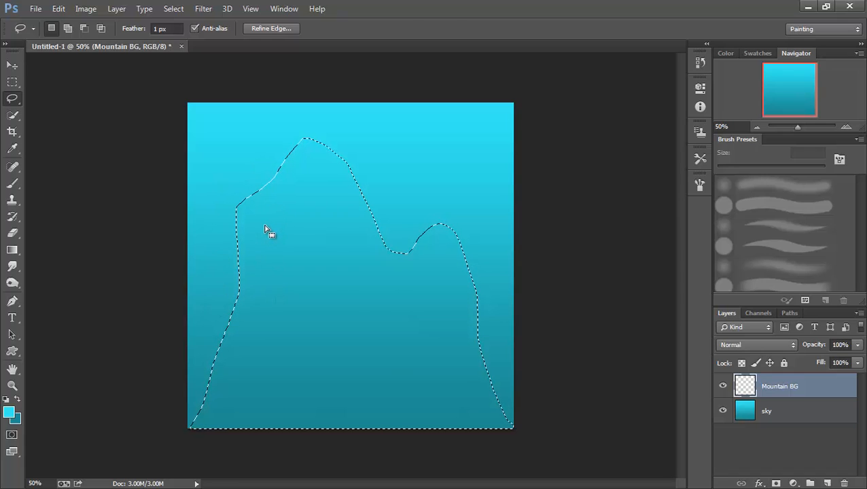
- Refine the mountain selection by subtracting the bulge on its left slope and adding area to smooth its right slope
key(shift)
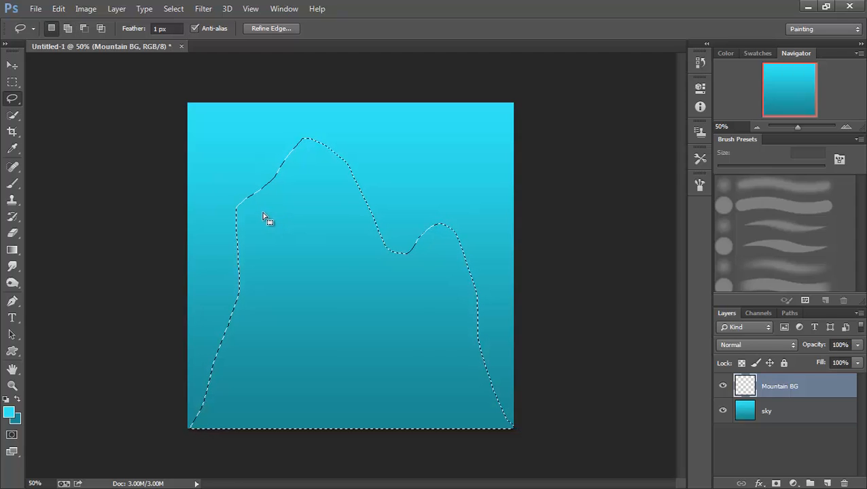
key(alt)
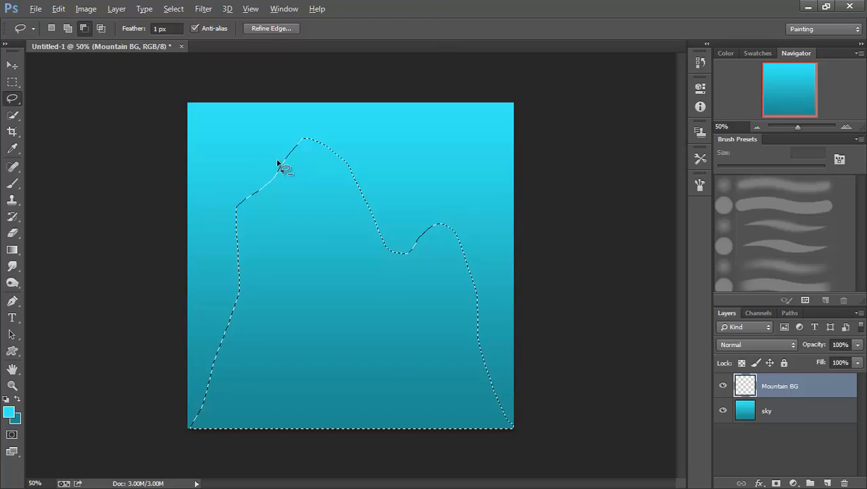
mouse_move(276, 166)
mouse_down()
mouse_move(250, 276)
mouse_move(233, 302)
mouse_up()
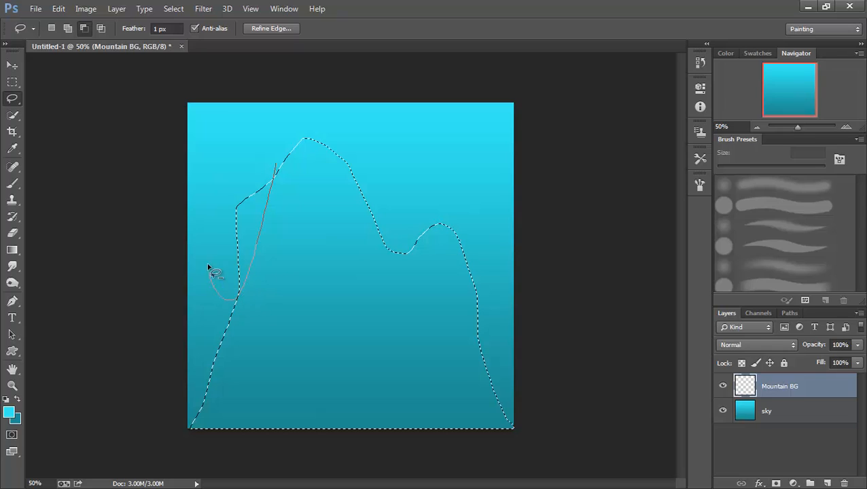
mouse_move(208, 265)
mouse_down()
mouse_move(222, 199)
mouse_move(249, 165)
mouse_move(267, 158)
mouse_move(277, 173)
mouse_up()
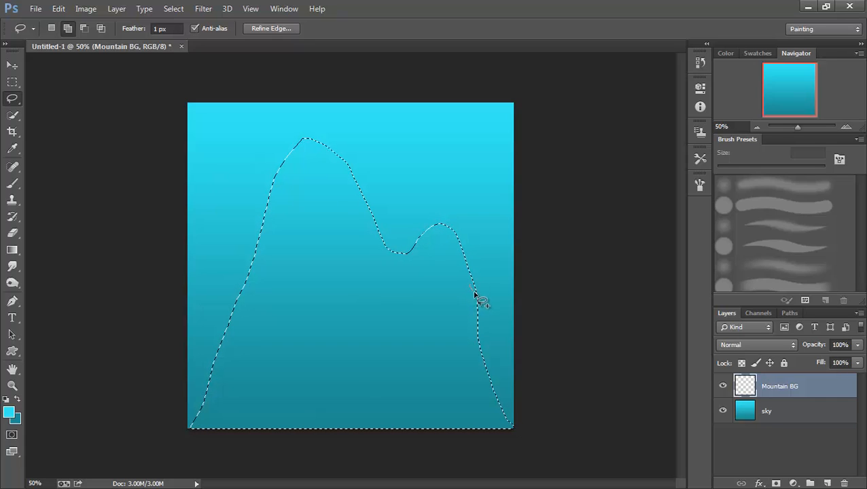
mouse_move(473, 292)
mouse_down()
mouse_move(499, 411)
mouse_move(481, 406)
mouse_move(442, 333)
mouse_move(459, 290)
mouse_move(468, 292)
mouse_up()
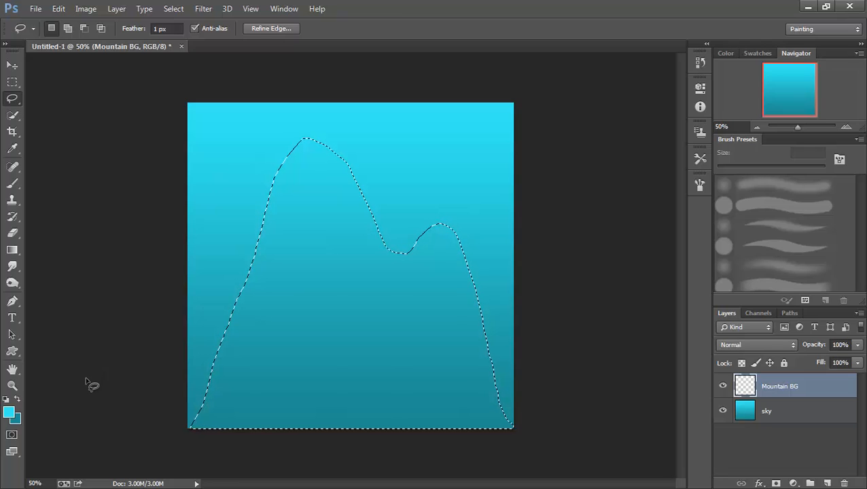
- Set the foreground colour to blue 3891f5 by shifting the cyan's hue
click(10, 412)
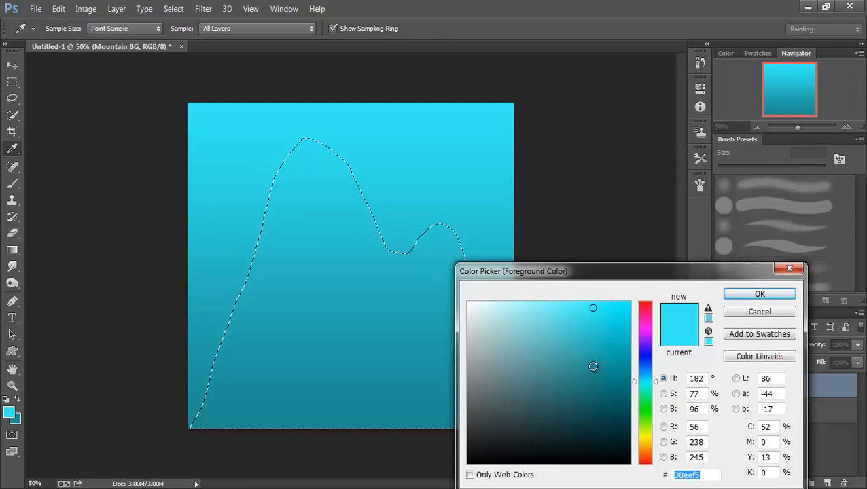
drag(656, 381, 655, 370)
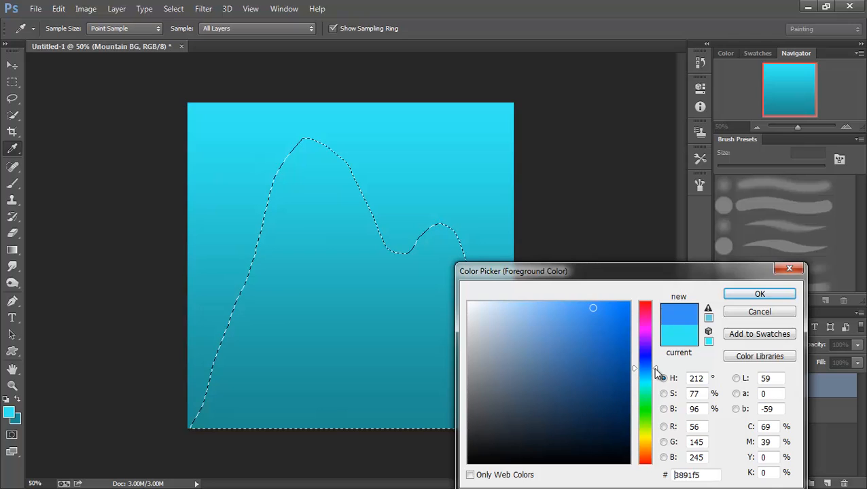
click(739, 296)
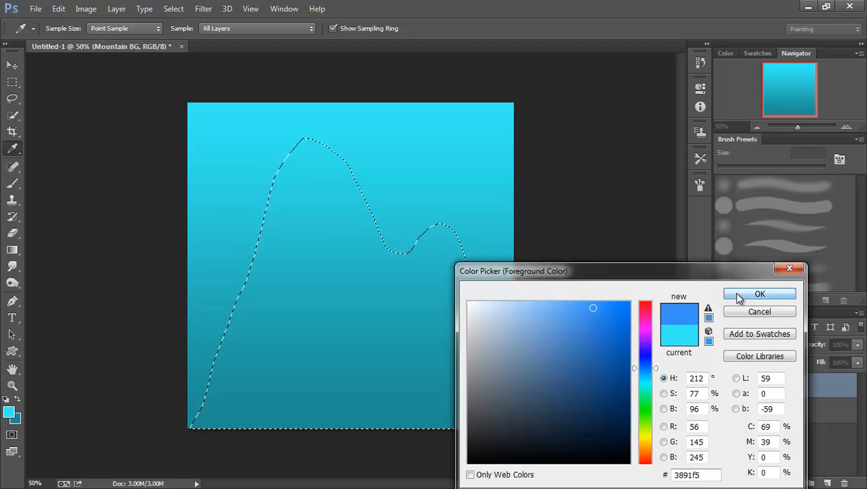
- Set the background colour to dark blue 1b4d86, starting from the foreground blue
click(17, 420)
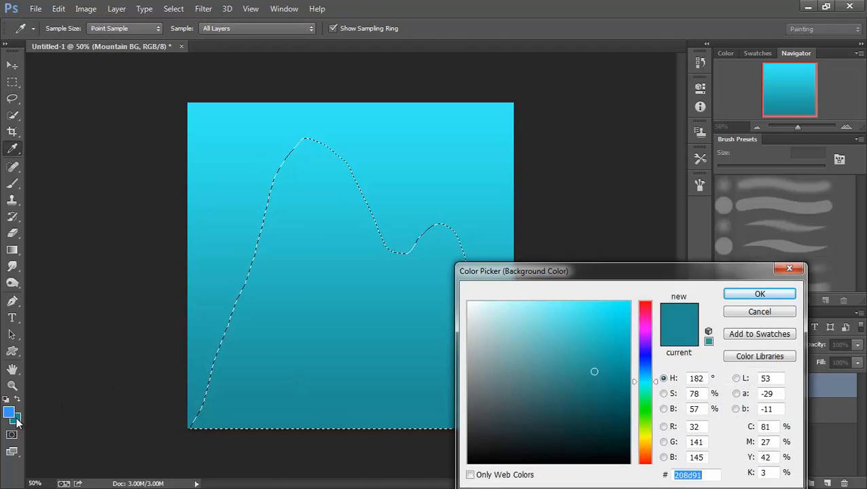
click(10, 410)
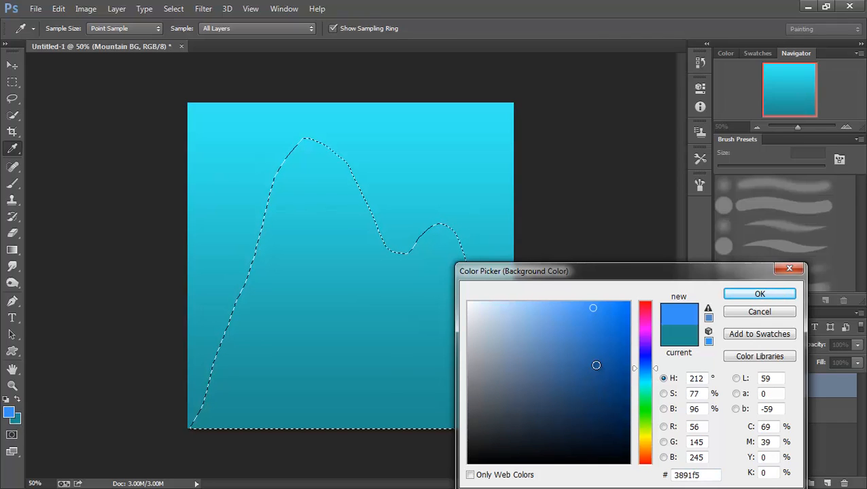
click(597, 379)
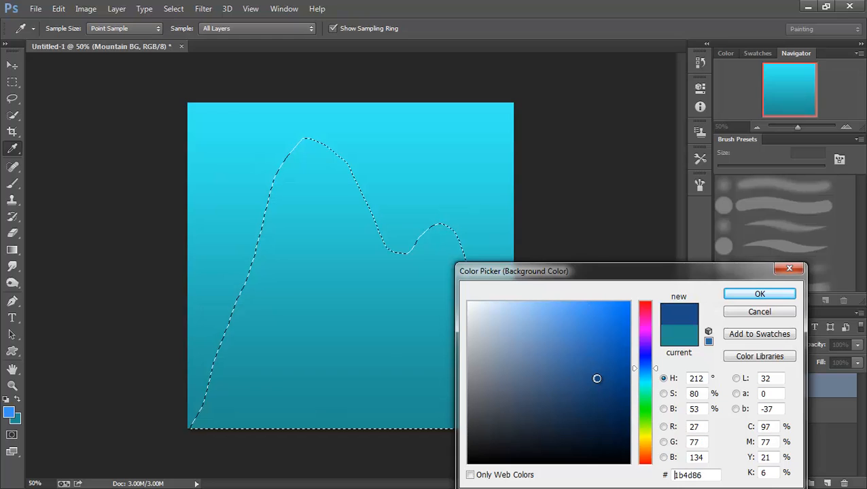
click(759, 295)
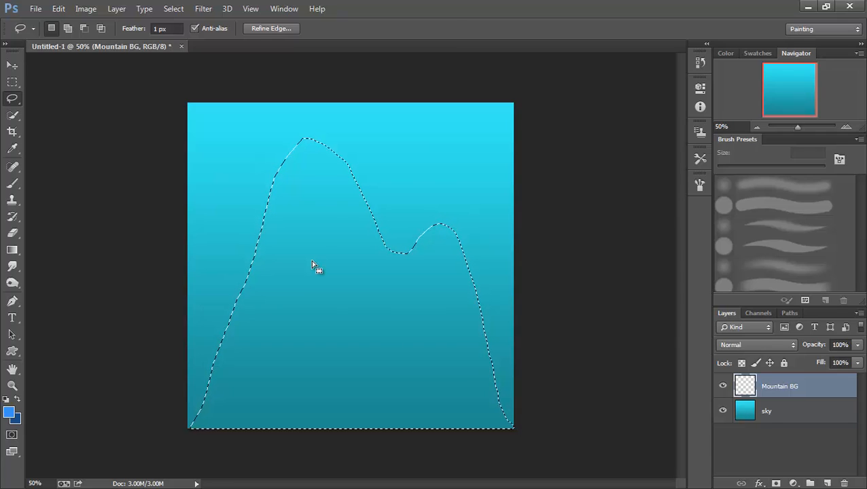
- Fill the mountain selection on the Mountain BG layer with the Clouds render filter
click(203, 9)
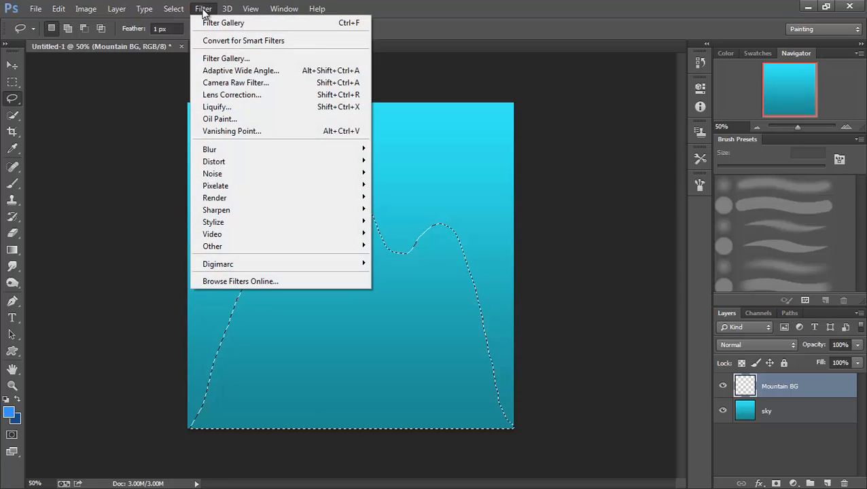
mouse_move(219, 198)
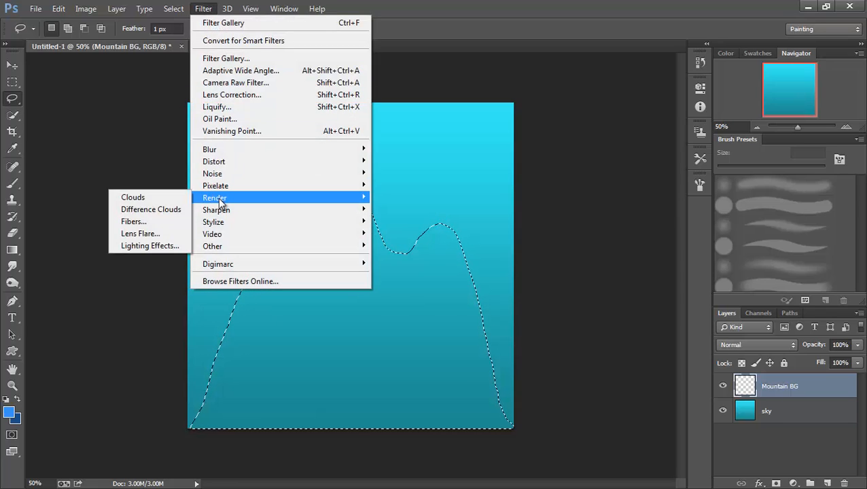
click(133, 197)
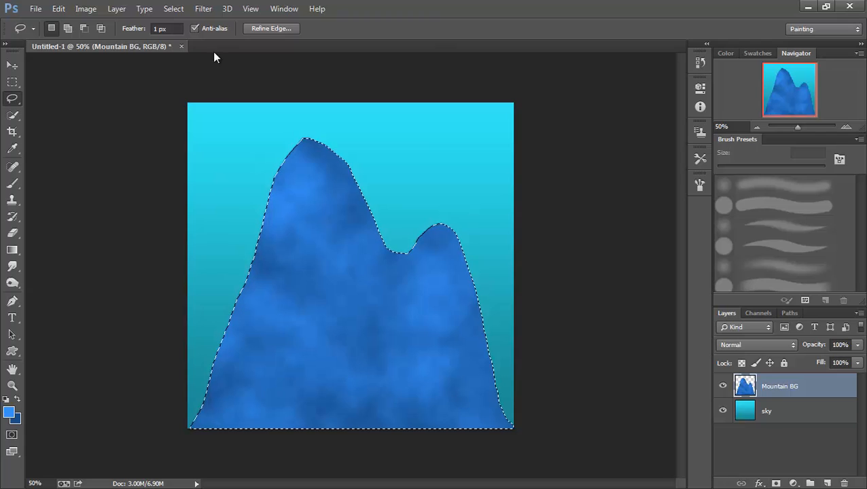
- Apply the Stained Glass texture filter to the mountain with cell size 32, border thickness 7 and light intensity 0, then deselect
click(204, 9)
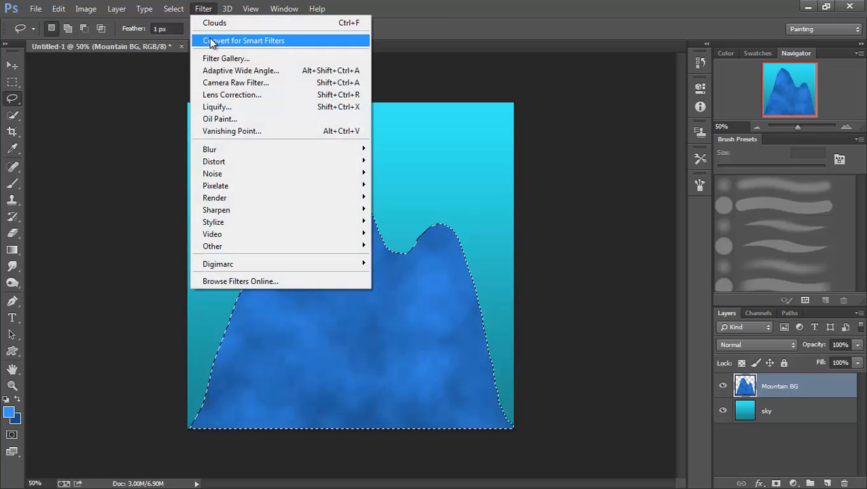
click(216, 60)
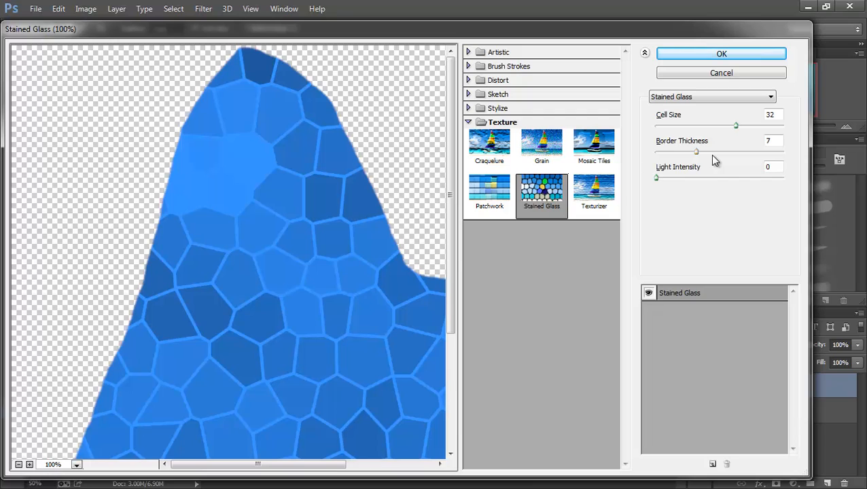
mouse_move(657, 178)
mouse_down()
mouse_move(760, 187)
mouse_move(651, 188)
mouse_up()
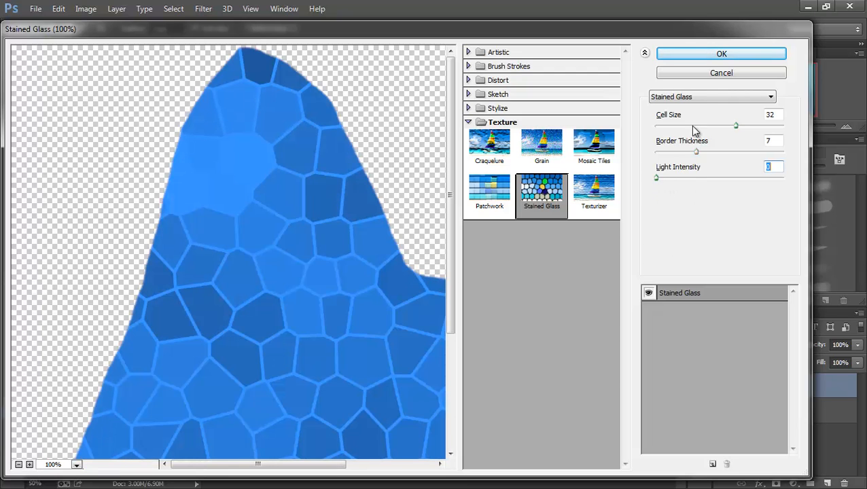
click(720, 57)
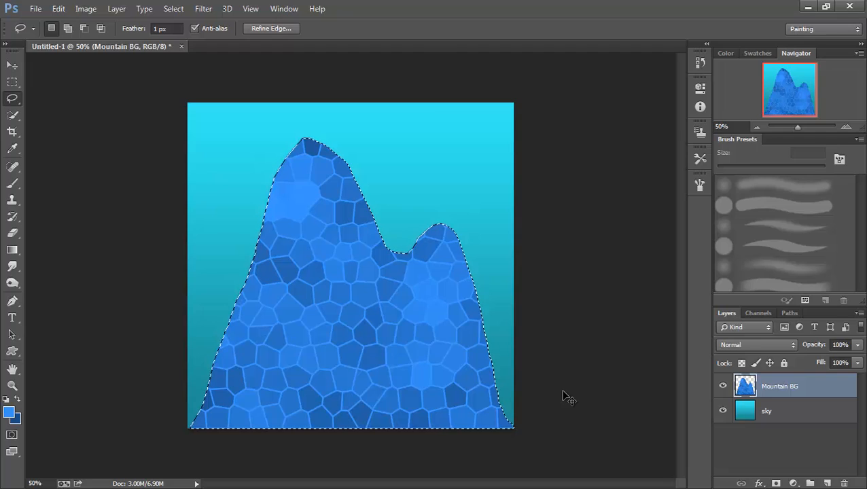
key(ctrl+d)
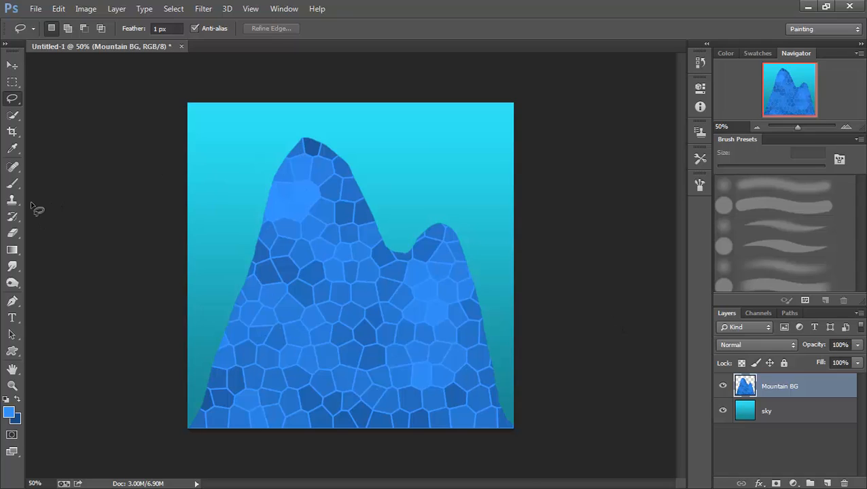
- Choose the hard round brush preset for the Brush tool and enlarge it to 80 px
click(13, 184)
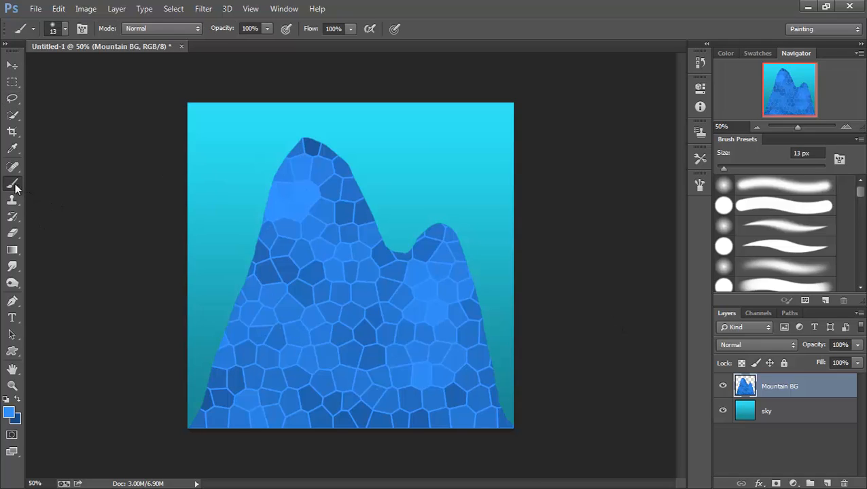
click(773, 208)
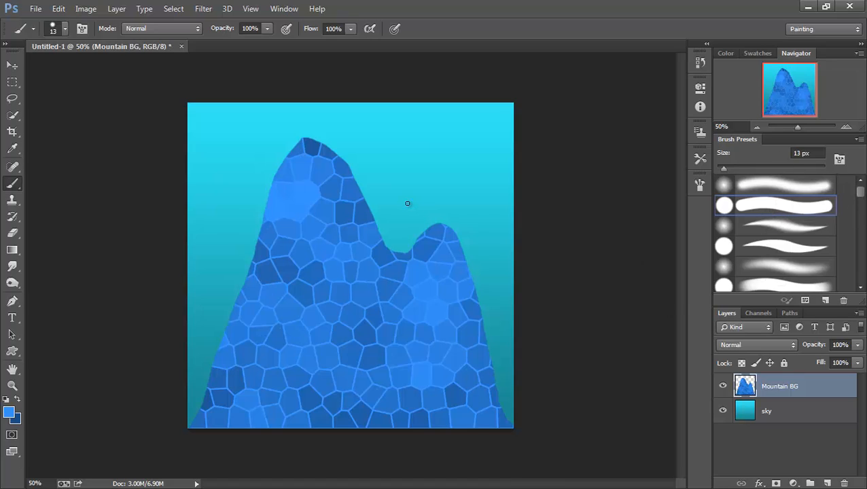
key(bracketright)
key(bracketright)
key(bracketright)
key(bracketright)
key(bracketright)
key(bracketright)
key(bracketright)
- Set the foreground colour to white ffffff and lock the transparent pixels of the Mountain BG layer
click(13, 416)
drag(530, 334, 460, 298)
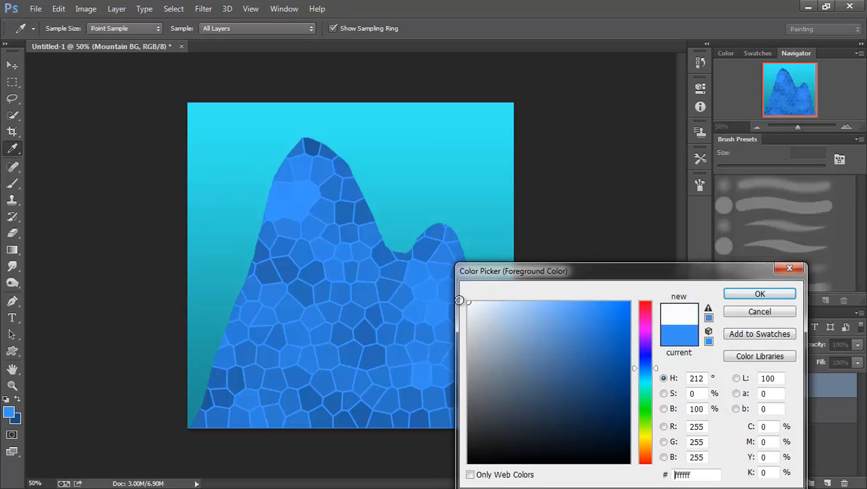
click(743, 297)
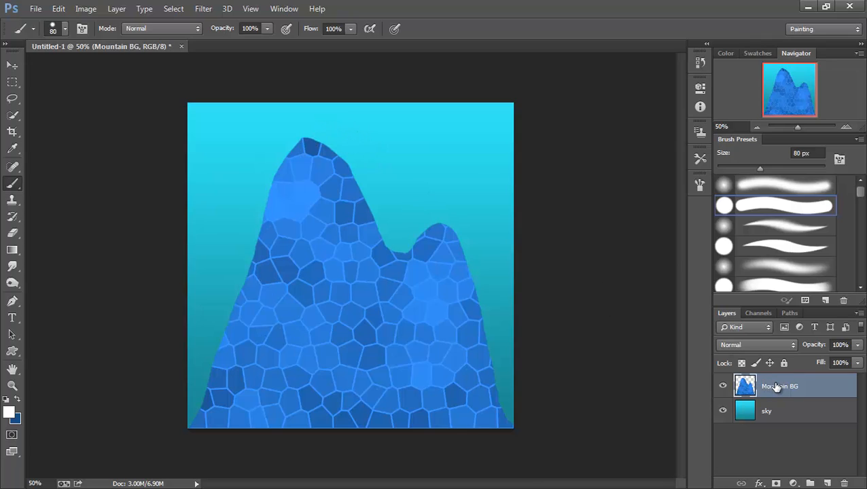
click(742, 363)
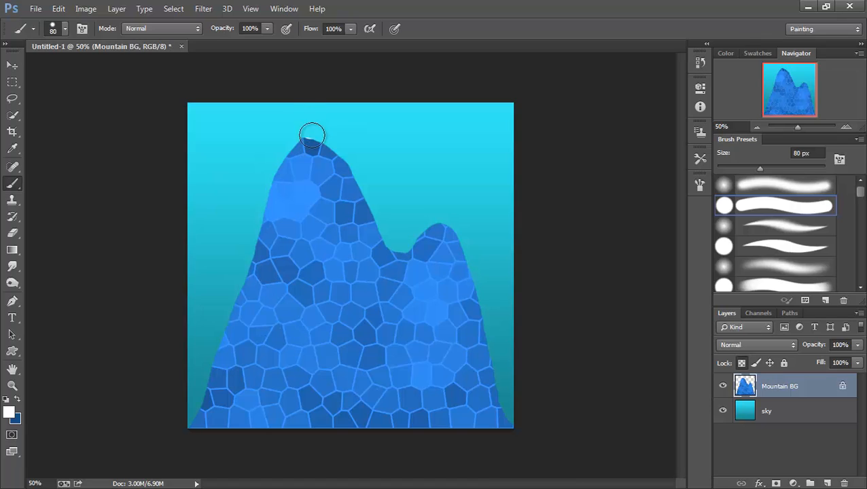
drag(311, 151, 306, 208)
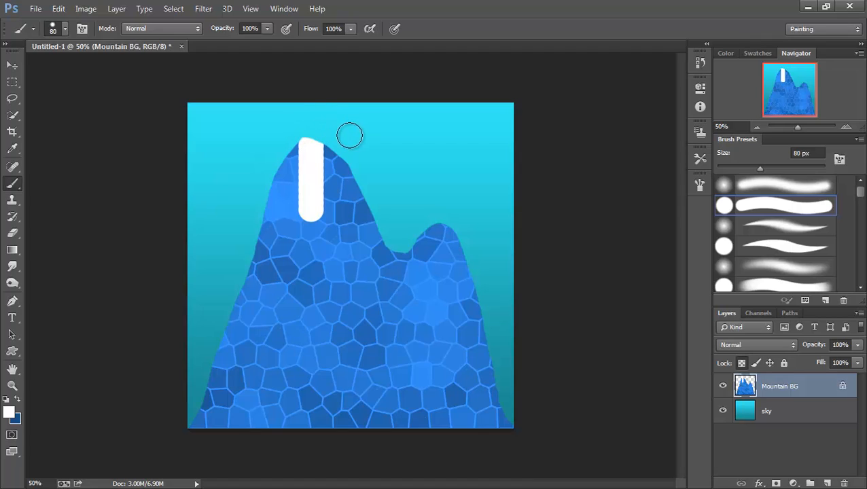
key(ctrl+z)
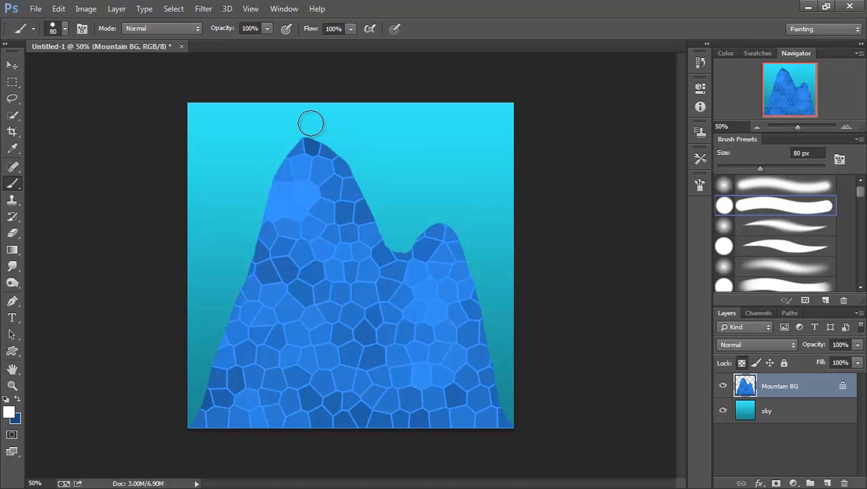
drag(311, 151, 306, 193)
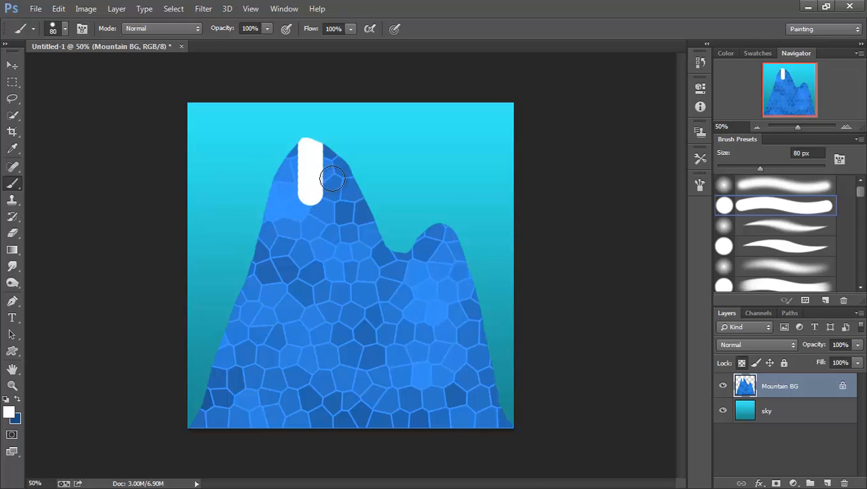
key(ctrl+z)
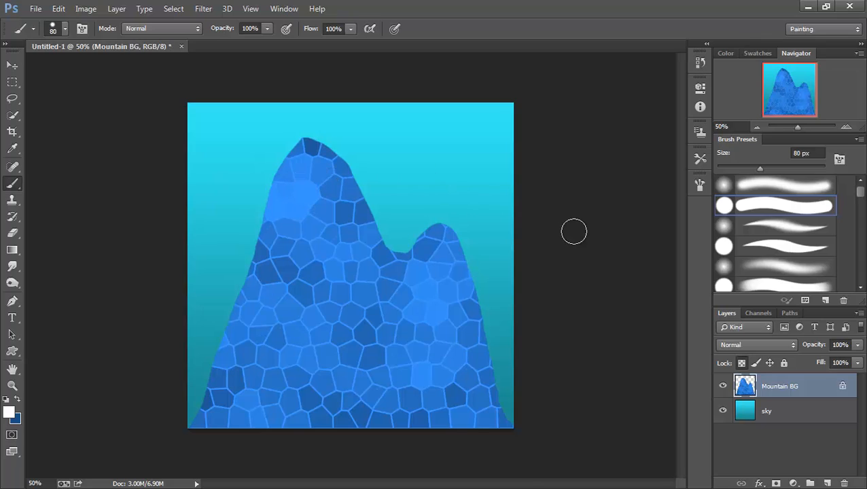
- Set the brush tip's spacing to 10% and reduce the brush size to 70 px
click(701, 182)
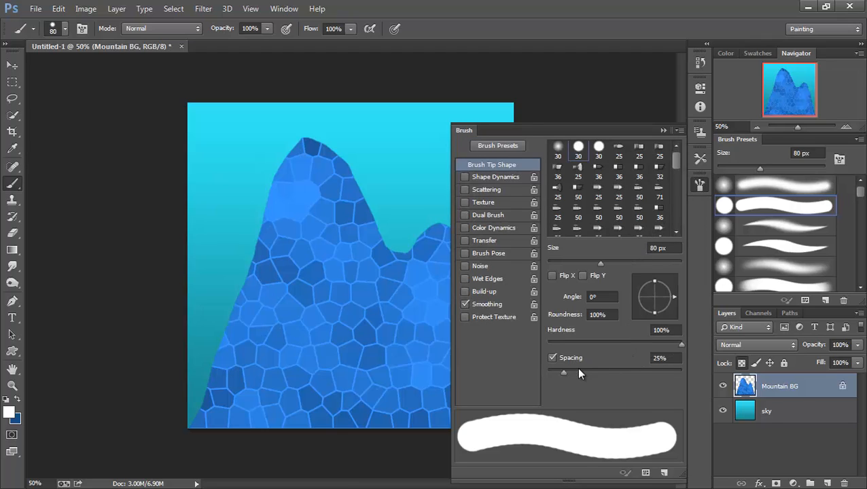
drag(562, 371, 563, 370)
drag(563, 373, 553, 374)
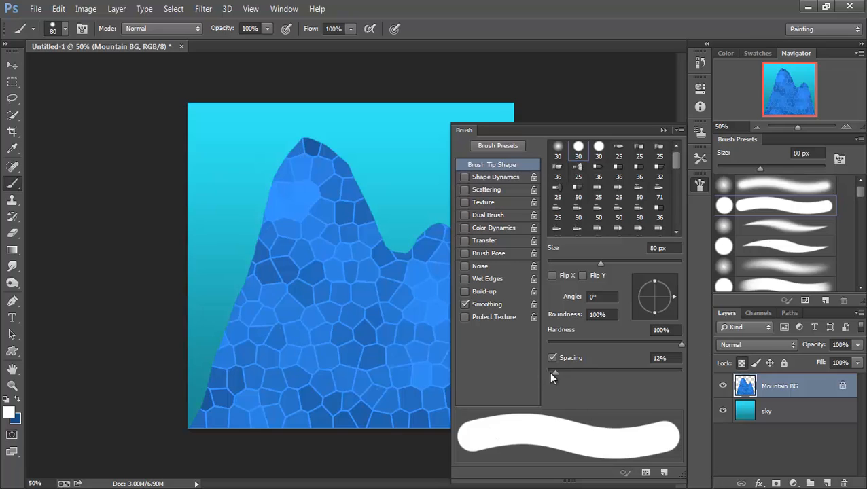
mouse_move(551, 373)
mouse_down()
mouse_move(622, 374)
mouse_move(532, 374)
mouse_up()
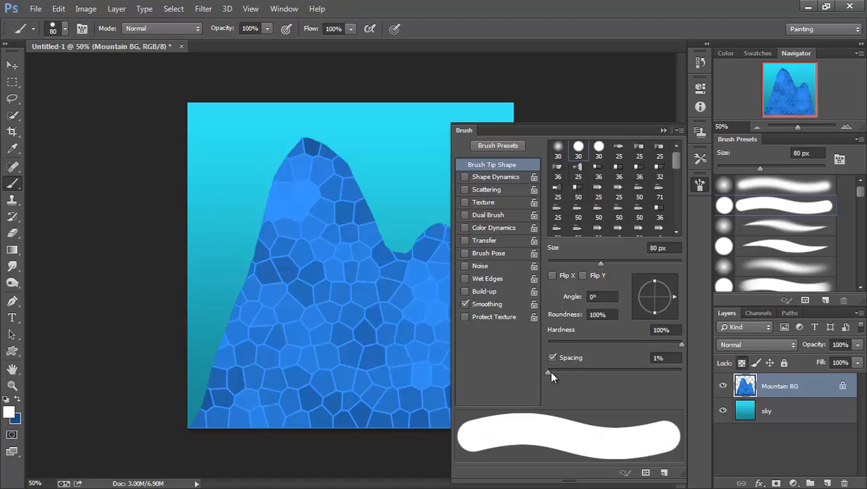
drag(548, 373, 551, 372)
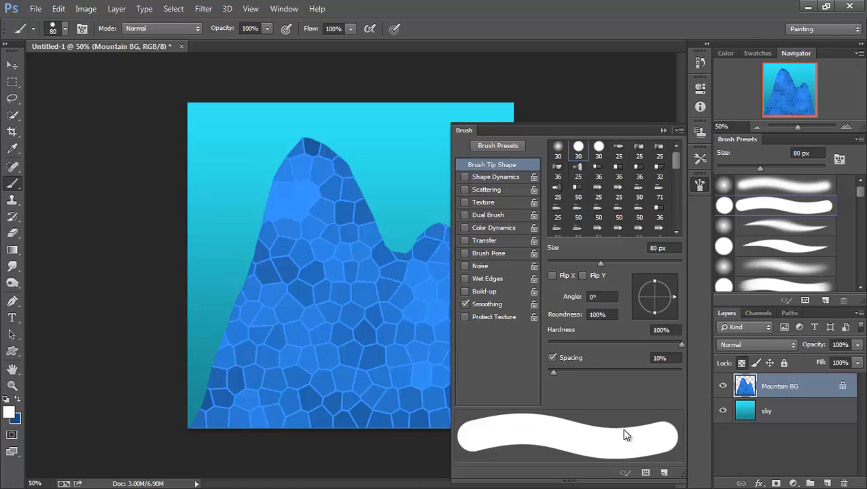
click(663, 131)
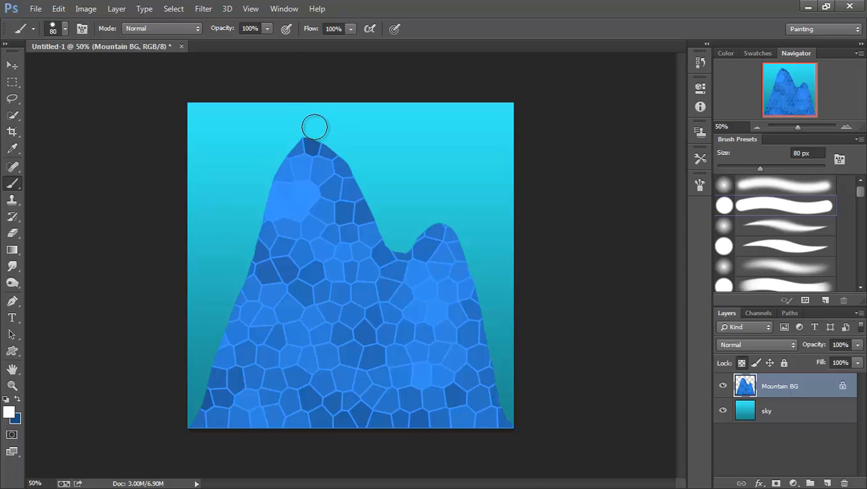
key(bracketleft)
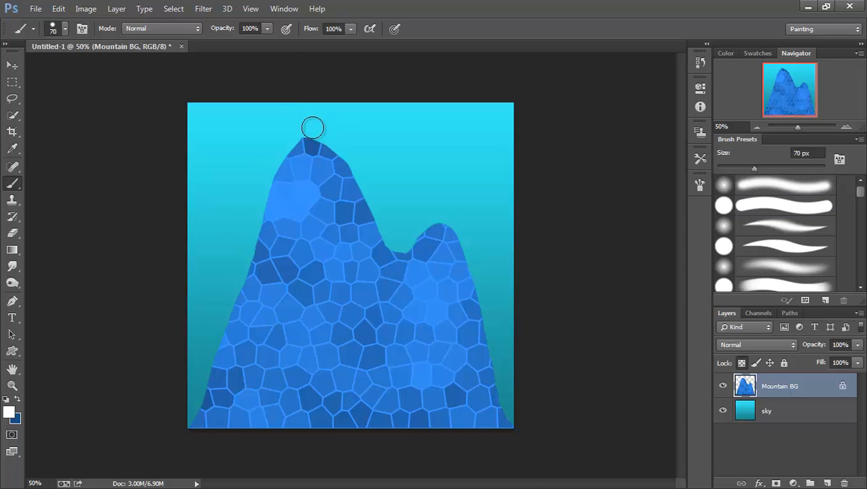
- Paint a white snow cap over the taller peak with short vertical strokes that form a rounded, dripping lower edge
drag(312, 125, 311, 191)
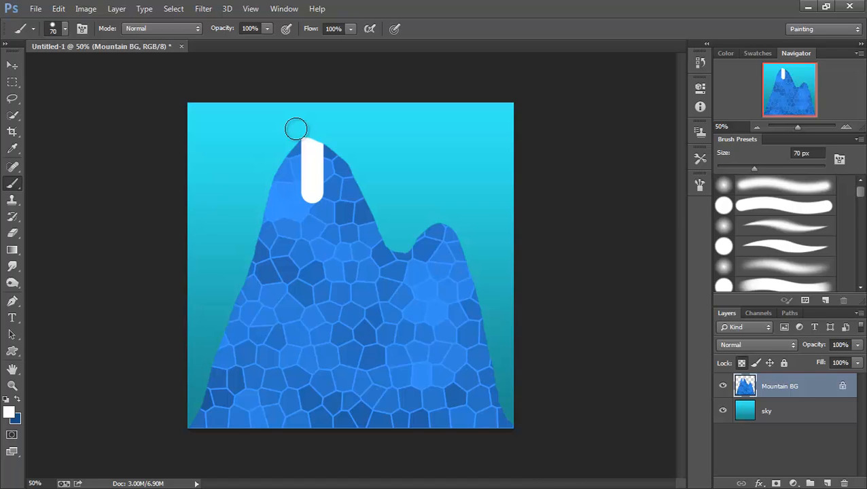
drag(295, 132, 294, 139)
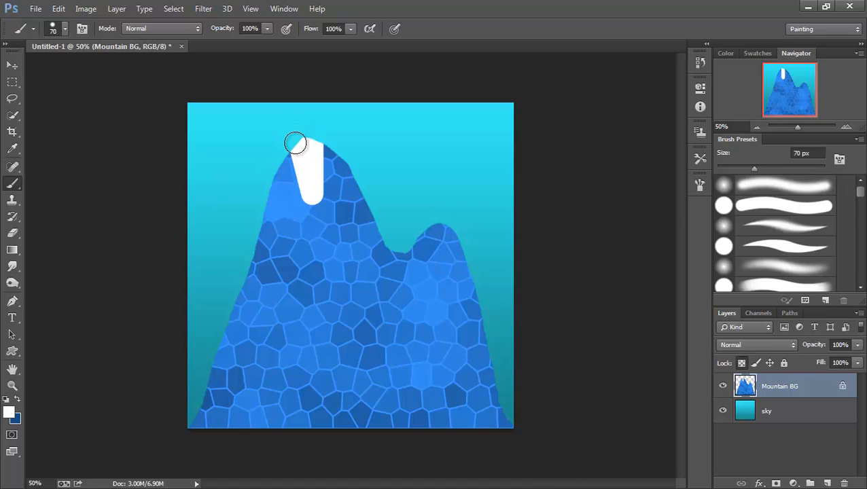
key(ctrl+z)
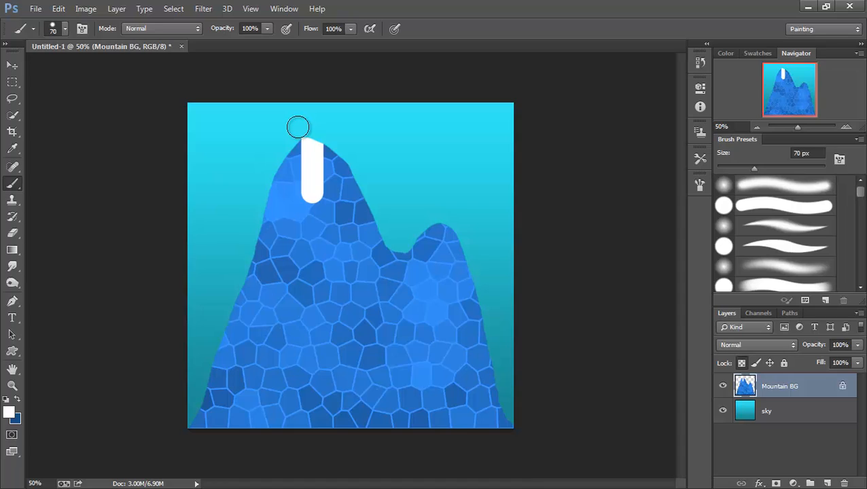
drag(297, 127, 296, 178)
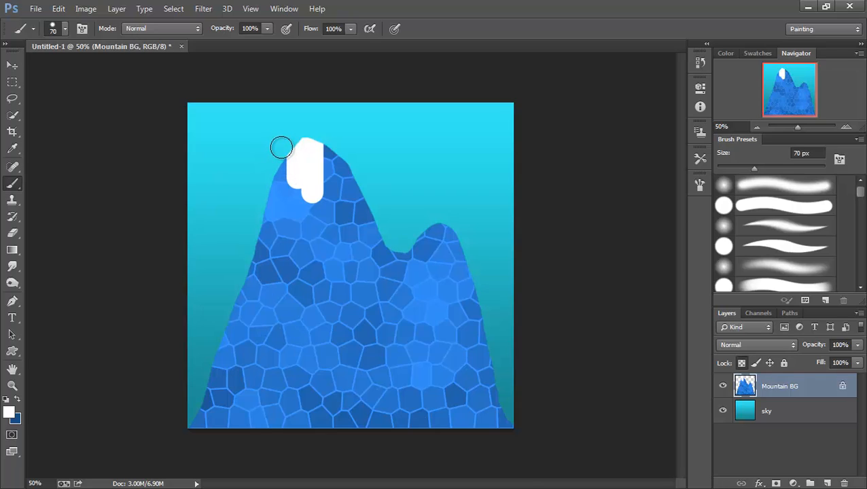
drag(282, 147, 283, 162)
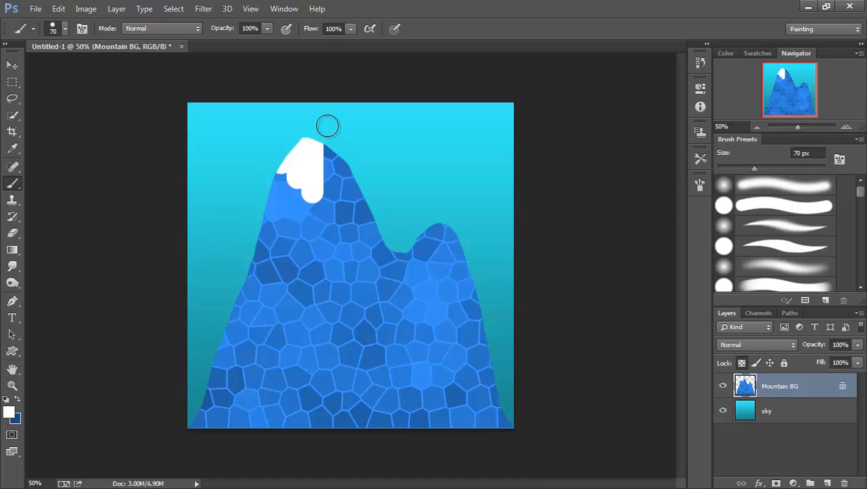
drag(326, 126, 320, 168)
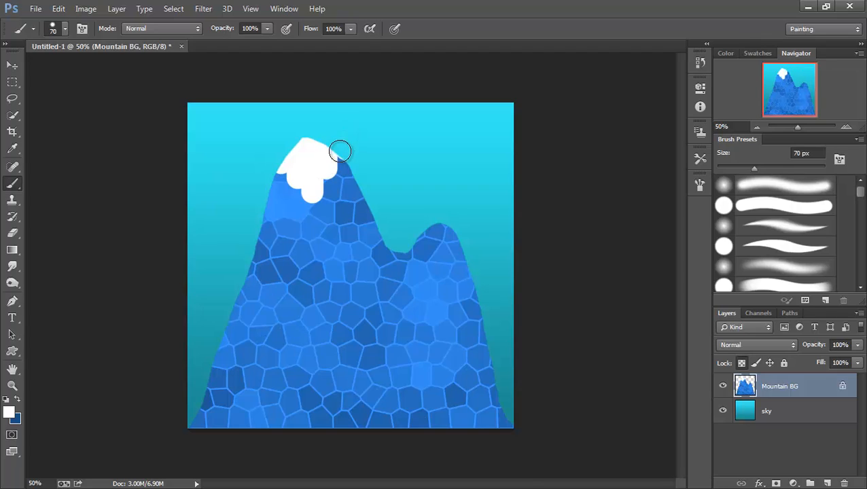
mouse_move(341, 149)
mouse_down()
mouse_move(335, 176)
mouse_move(338, 171)
mouse_up()
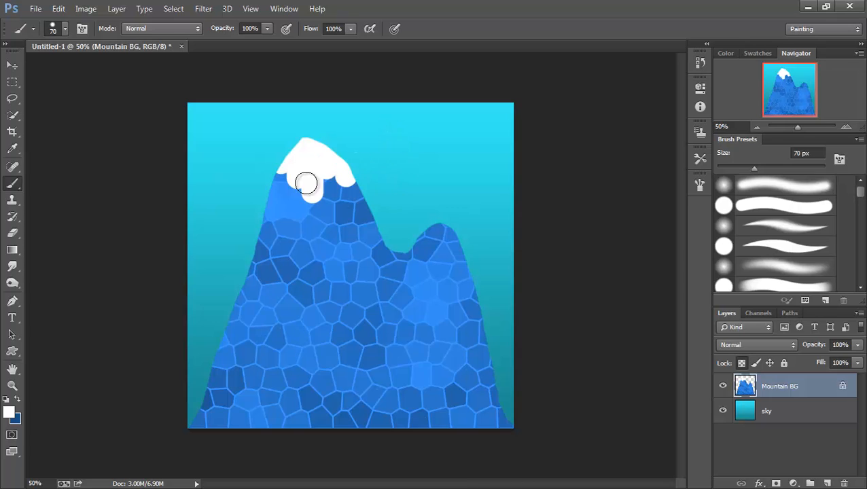
- Undo all the white snow cap strokes on the taller peak
click(9, 411)
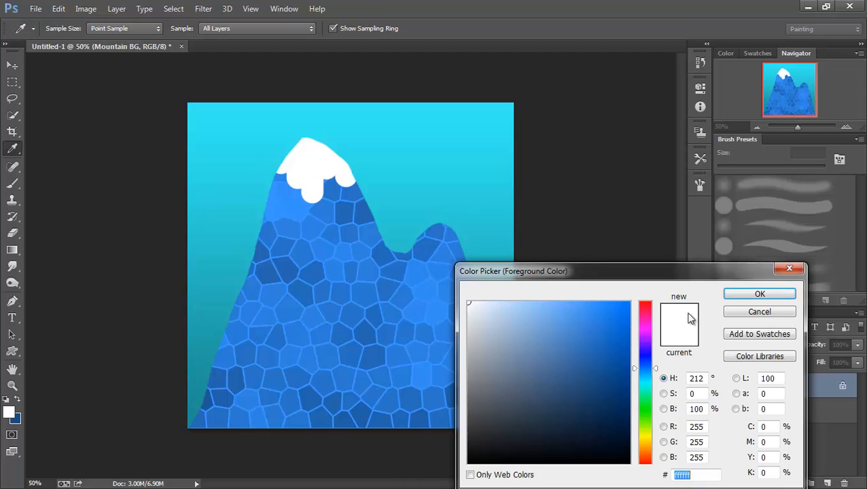
click(746, 299)
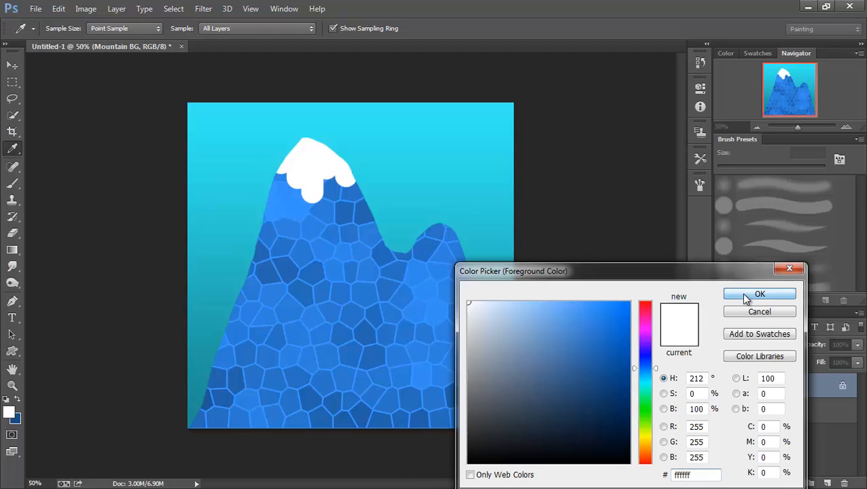
key(b)
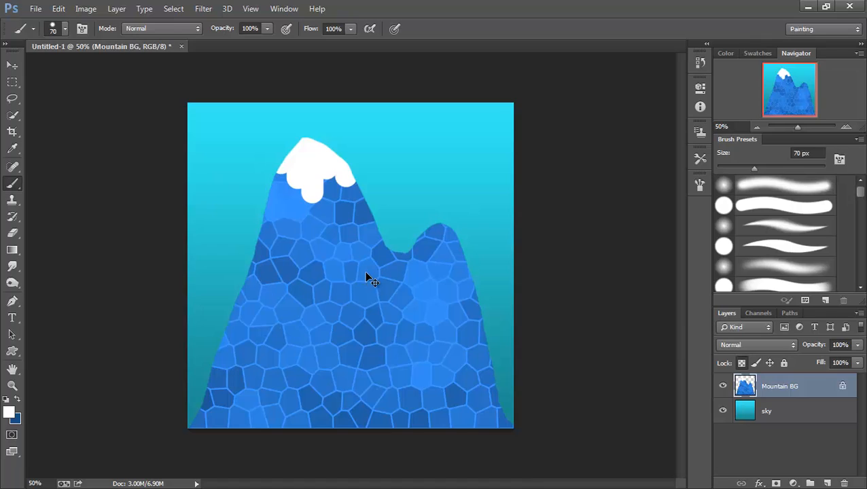
key(ctrl+z)
key(ctrl+z)
key(ctrl+alt+z)
key(ctrl+alt+z)
key(ctrl+alt+z)
key(ctrl+alt+z)
key(ctrl+alt+z)
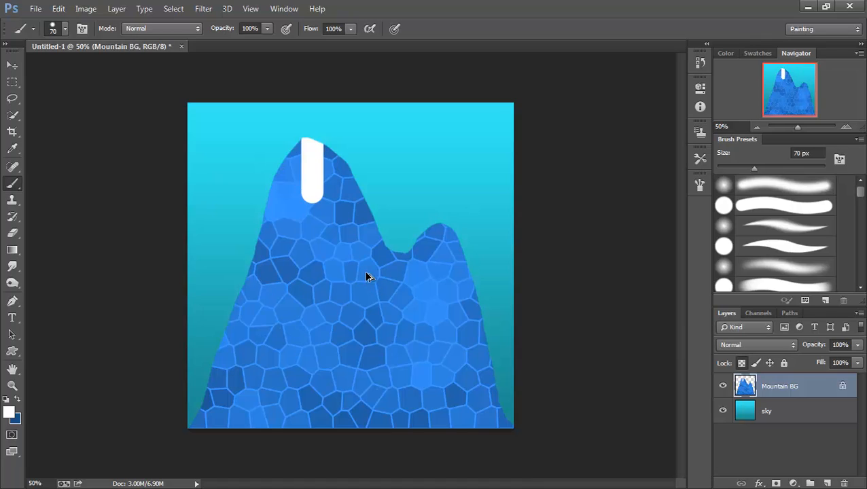
- Set the foreground colour to a very pale blue, e6f1fd
click(14, 417)
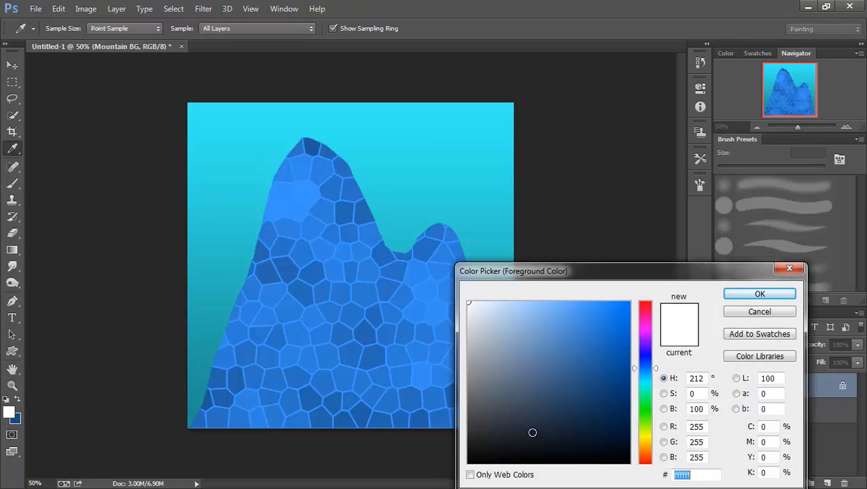
click(482, 303)
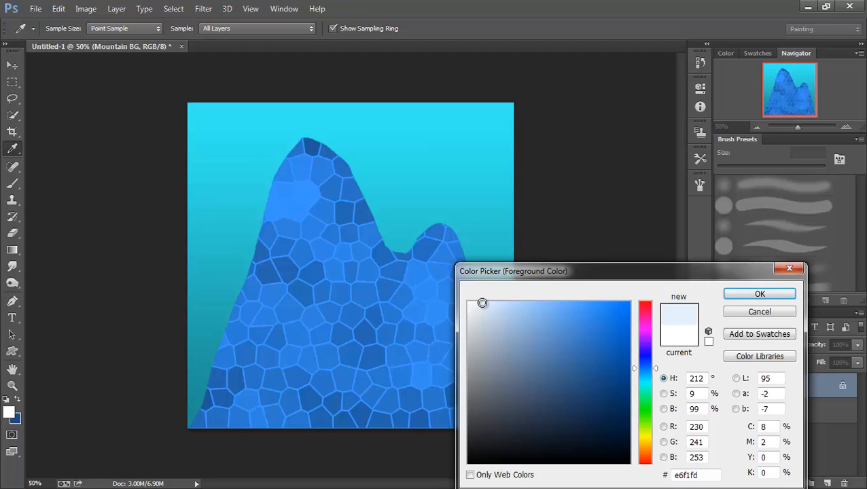
click(756, 294)
- Paint a pale-blue snow cap over the taller peak with short vertical 70 px brush strokes that form a rounded, dripping lower edge
key(b)
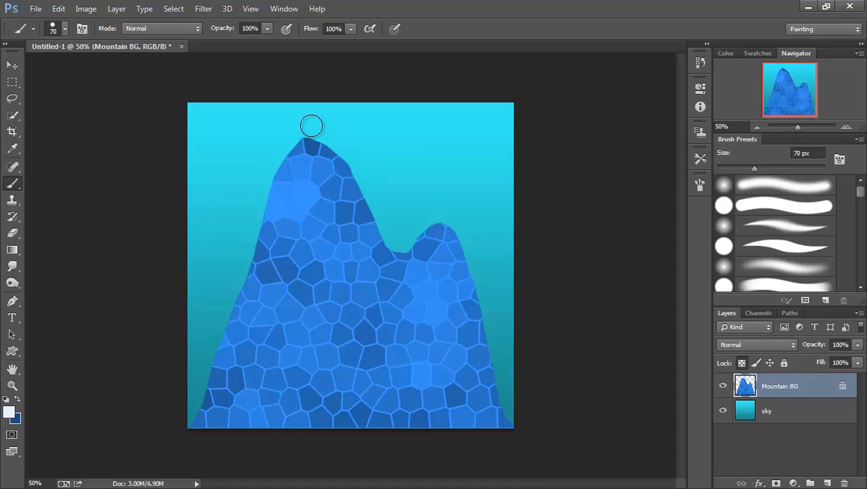
drag(310, 130, 307, 195)
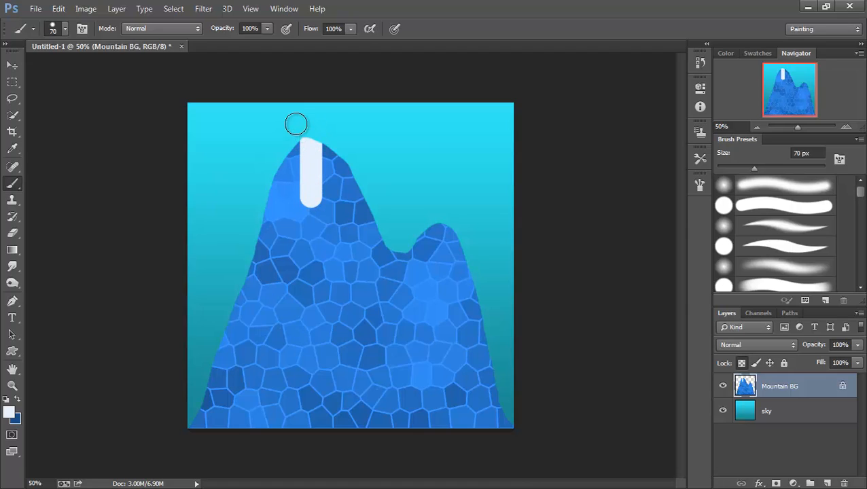
drag(296, 131, 293, 187)
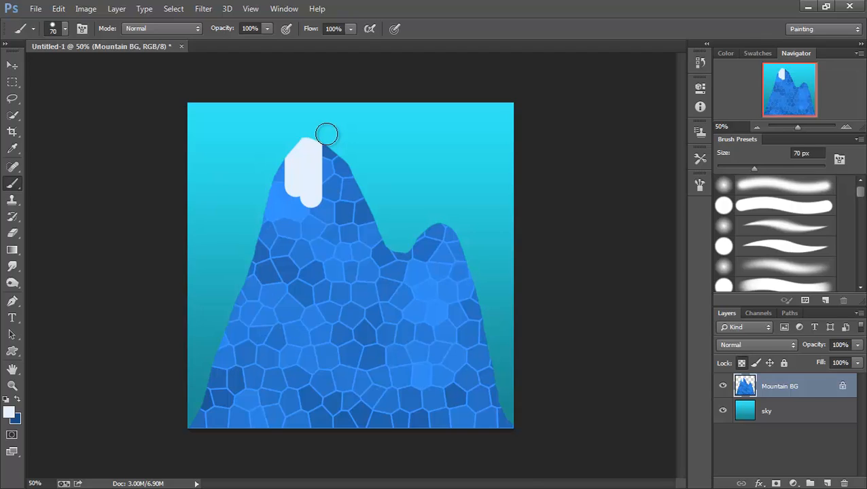
click(326, 135)
drag(326, 129, 323, 171)
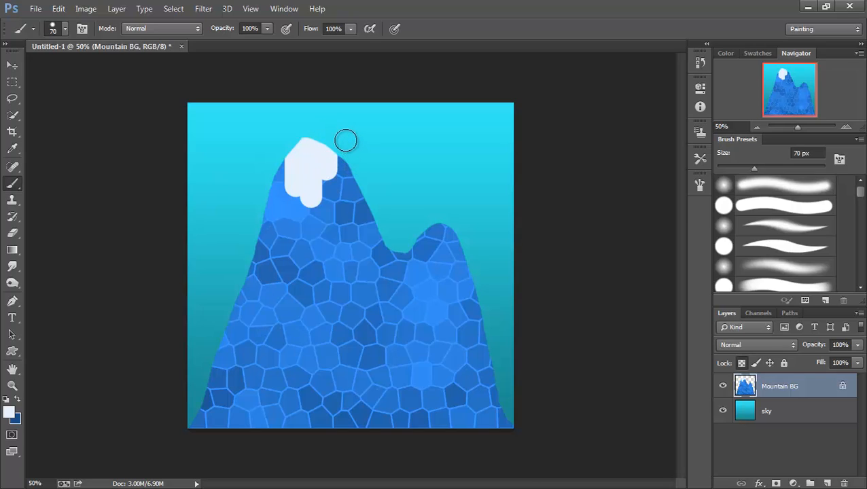
mouse_move(345, 147)
mouse_down()
mouse_move(344, 183)
mouse_move(346, 166)
mouse_up()
drag(280, 139, 282, 174)
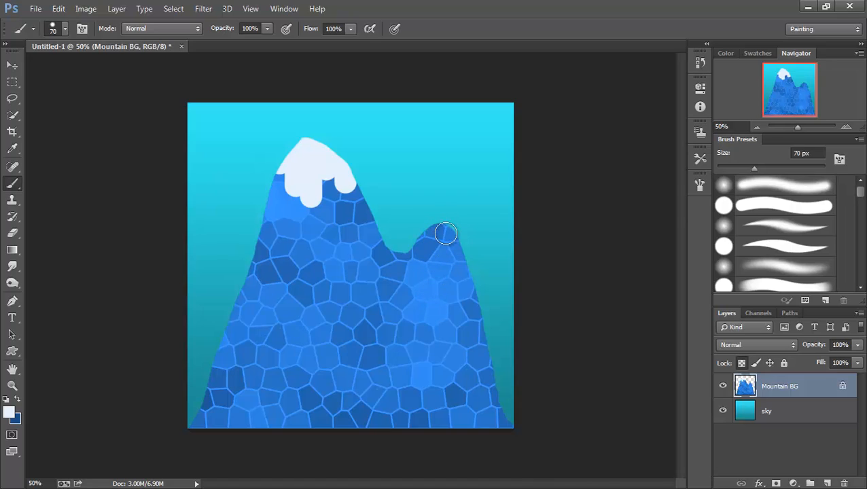
- Reduce the brush size to 40 px and paint a matching dripping snow cap over the shorter peak
key(bracketleft)
key(bracketleft)
key(bracketleft)
key(bracketleft)
drag(443, 223, 444, 254)
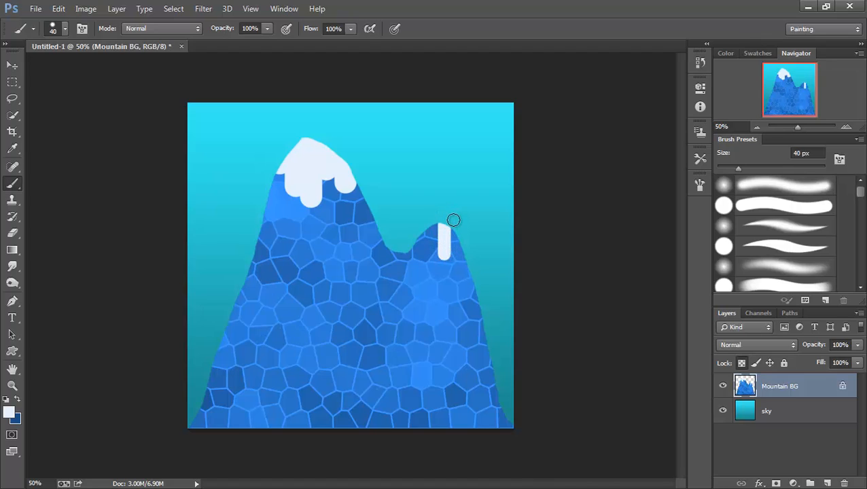
mouse_move(454, 236)
mouse_down()
mouse_move(450, 242)
mouse_move(458, 236)
mouse_up()
drag(435, 213, 436, 241)
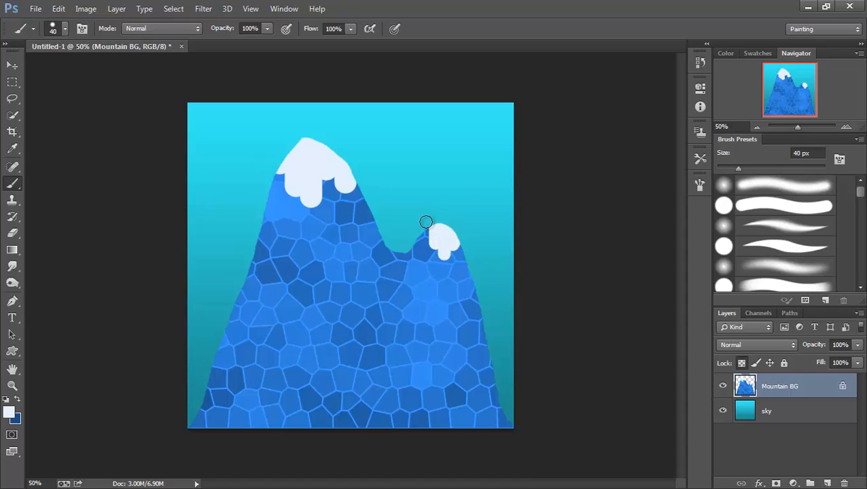
drag(425, 222, 425, 234)
click(424, 239)
- Outline the Mountain BG layer with a 6 px centred stroke in near-black, 020202, at 100% opacity
click(59, 8)
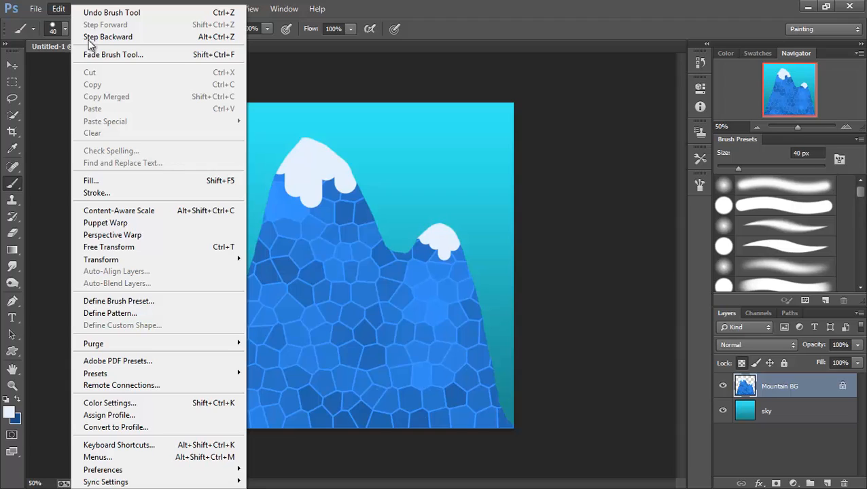
click(99, 194)
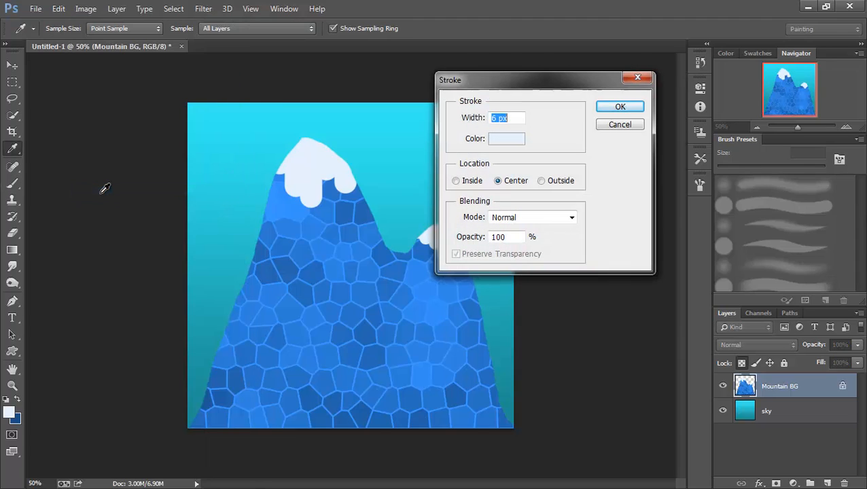
click(508, 141)
mouse_move(580, 345)
mouse_down()
mouse_move(467, 436)
mouse_move(469, 462)
mouse_up()
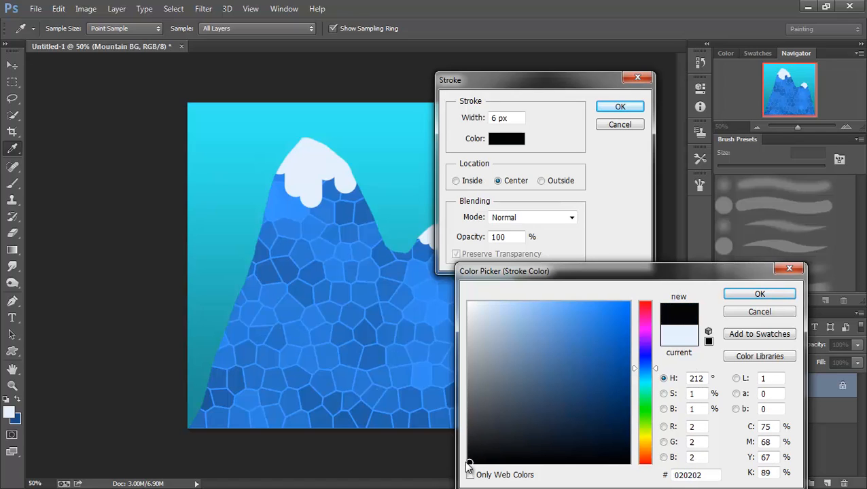
click(758, 294)
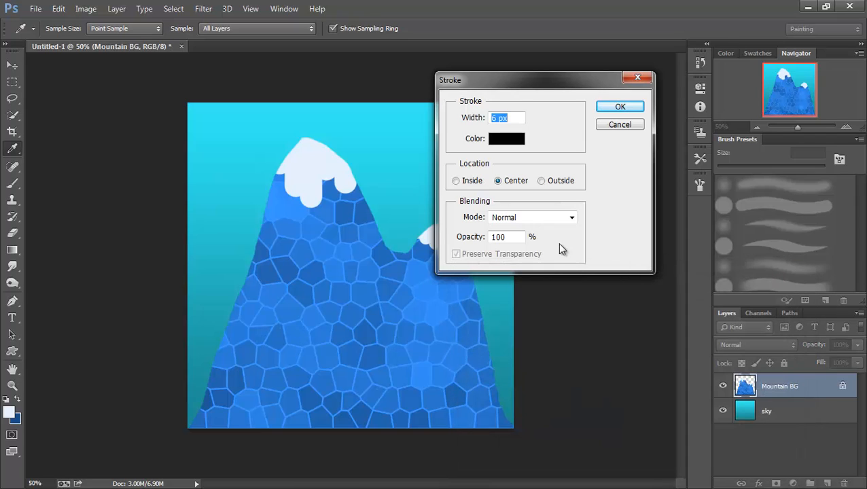
click(618, 107)
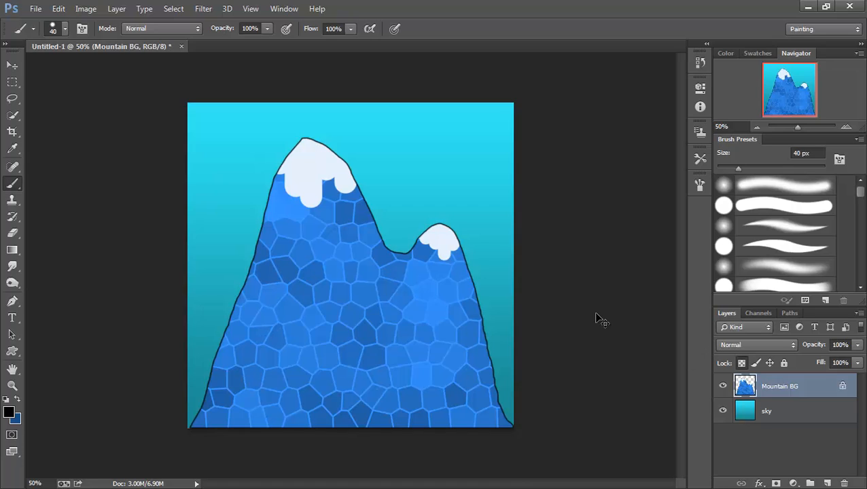
- Undo the outline, unlock the transparent pixels of Mountain BG and reapply the 6 px centred black stroke
key(ctrl+z)
click(742, 364)
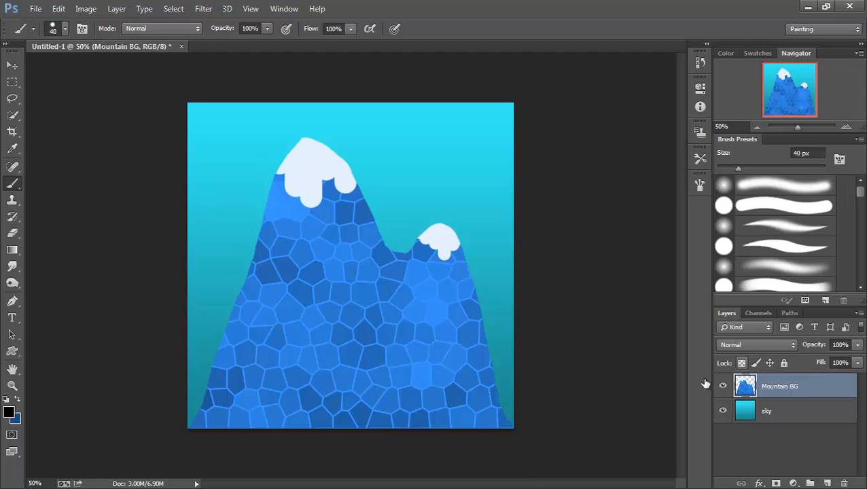
click(59, 10)
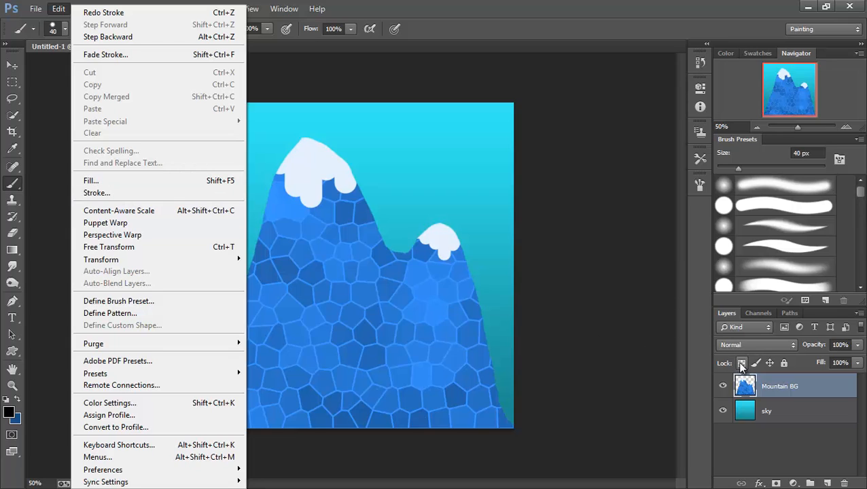
click(102, 192)
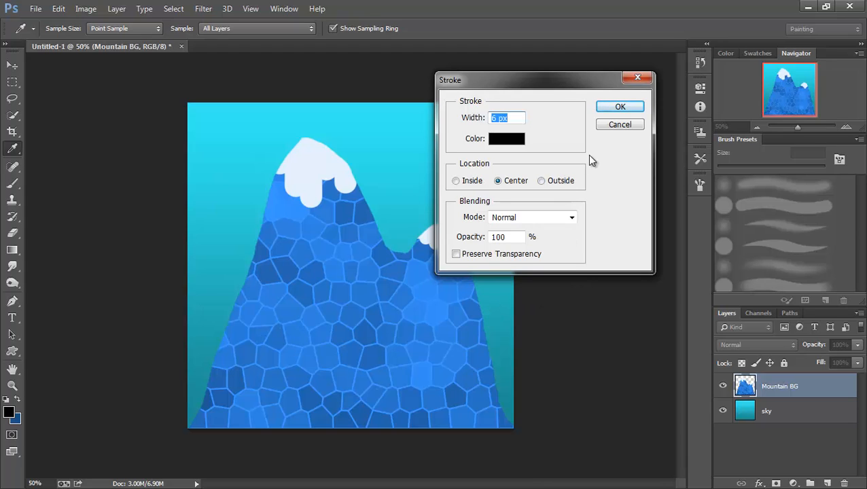
click(620, 109)
key(b)
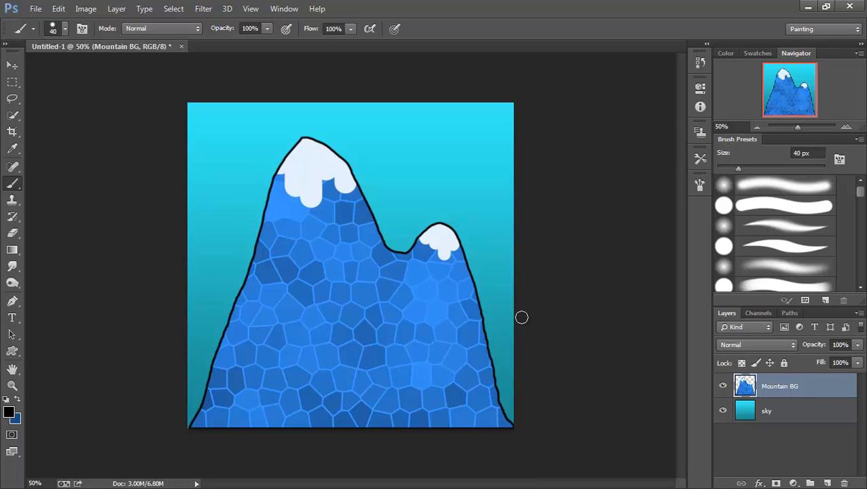
- Duplicate the Mountain BG layer within the same document and name the copy Mountain MG
right_click(777, 391)
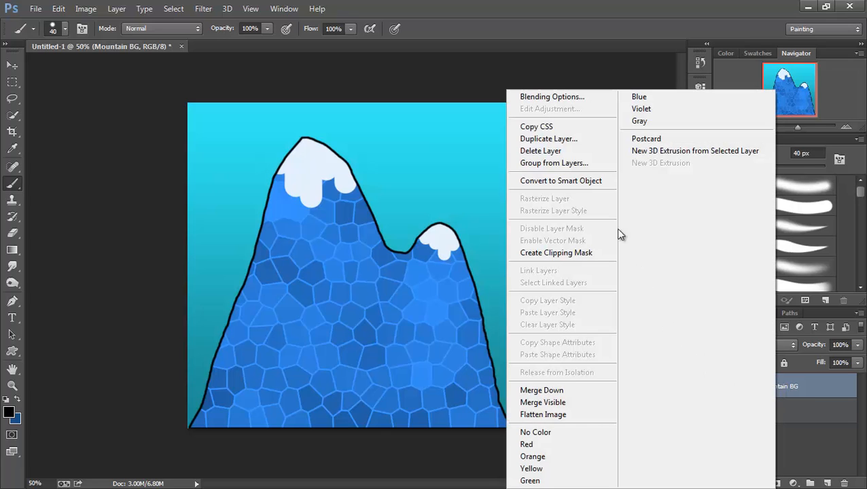
click(574, 139)
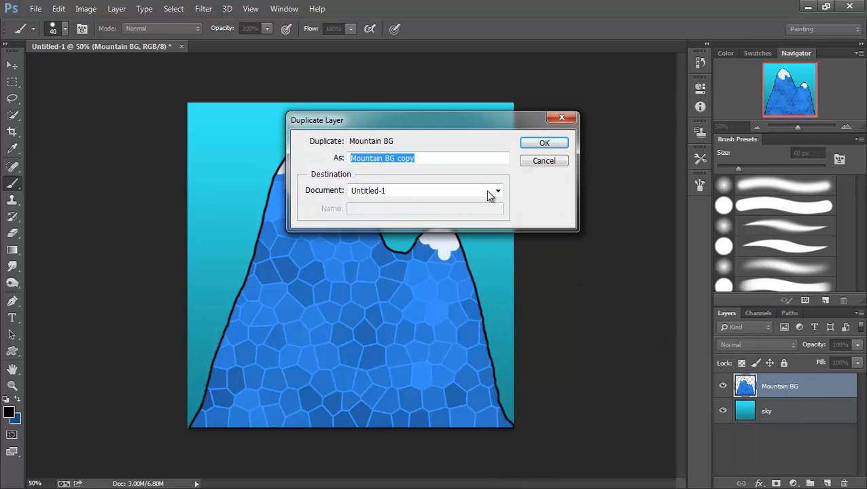
click(390, 160)
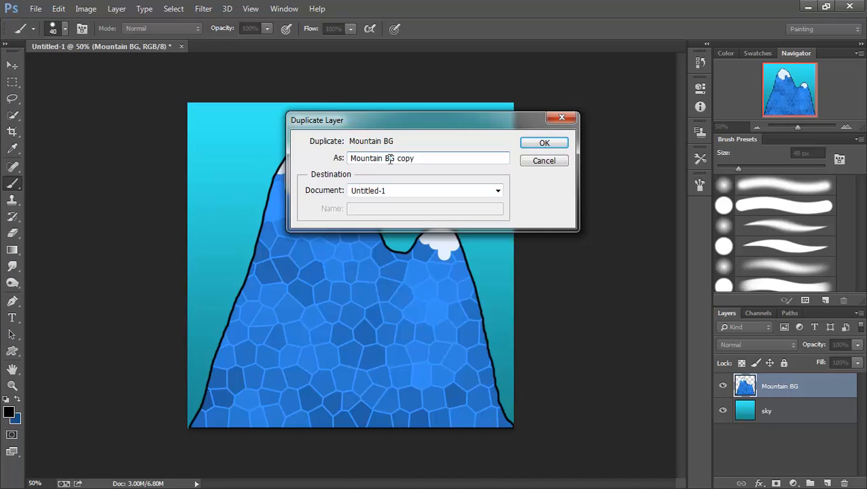
key(BackSpace)
text(M)
key(BackSpace)
key(BackSpace)
key(BackSpace)
key(BackSpace)
key(BackSpace)
click(544, 144)
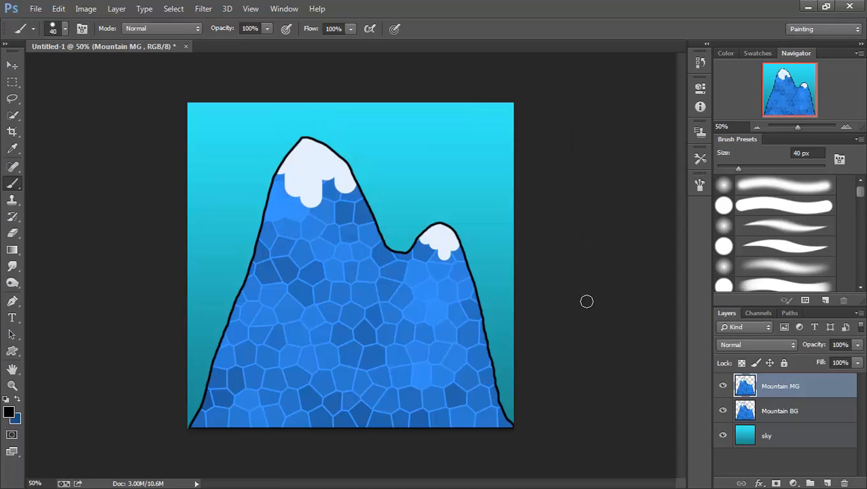
click(725, 411)
click(724, 412)
click(725, 412)
click(724, 412)
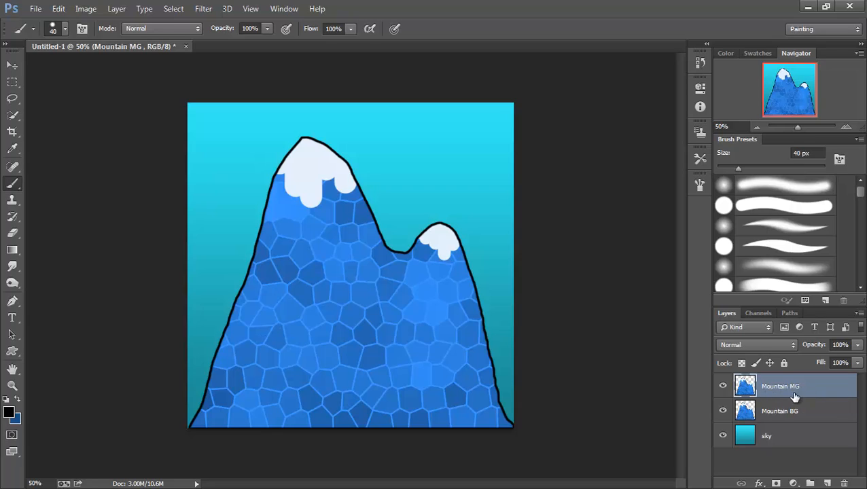
click(793, 483)
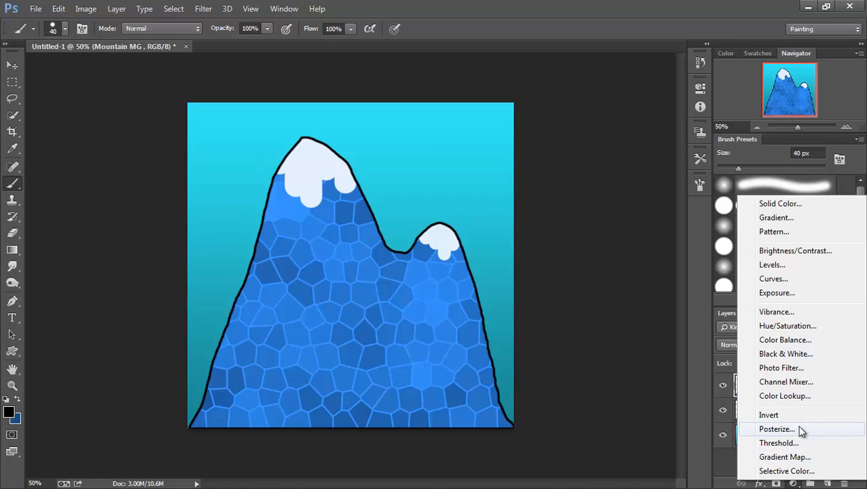
click(788, 327)
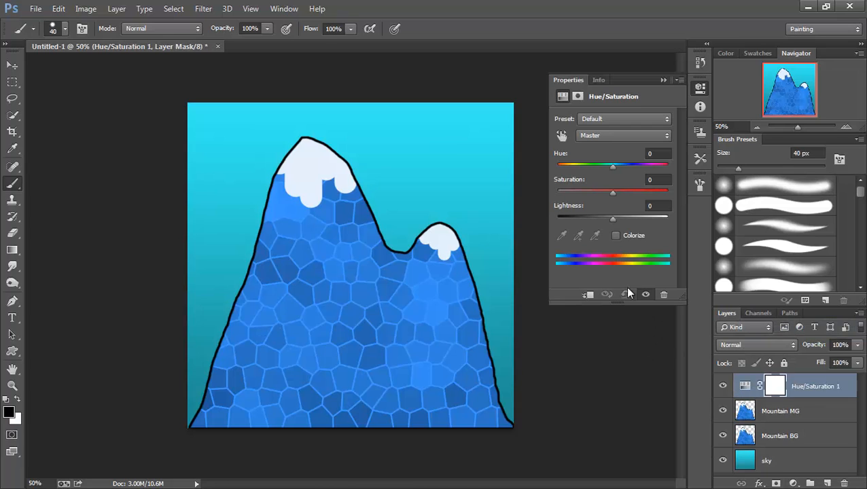
drag(611, 167, 605, 175)
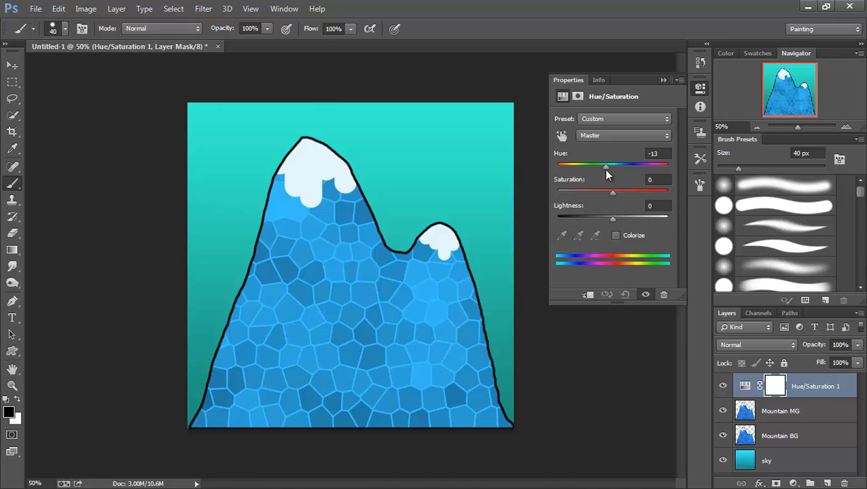
drag(604, 170, 606, 171)
click(625, 295)
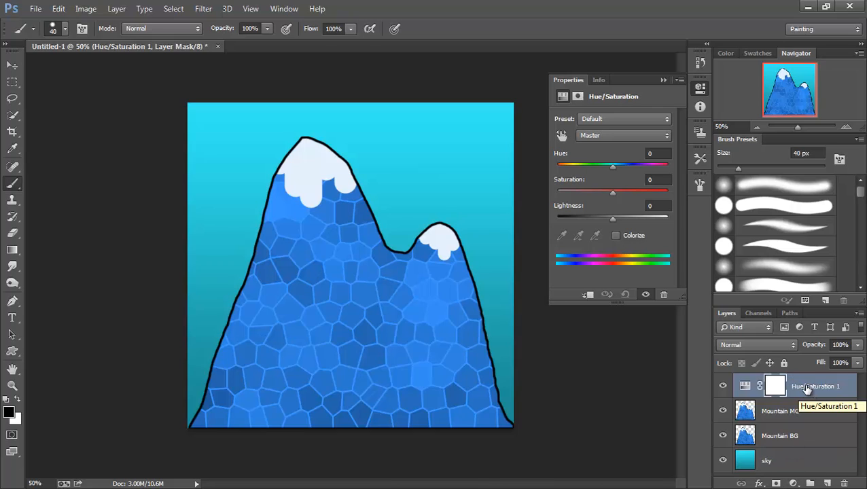
click(664, 296)
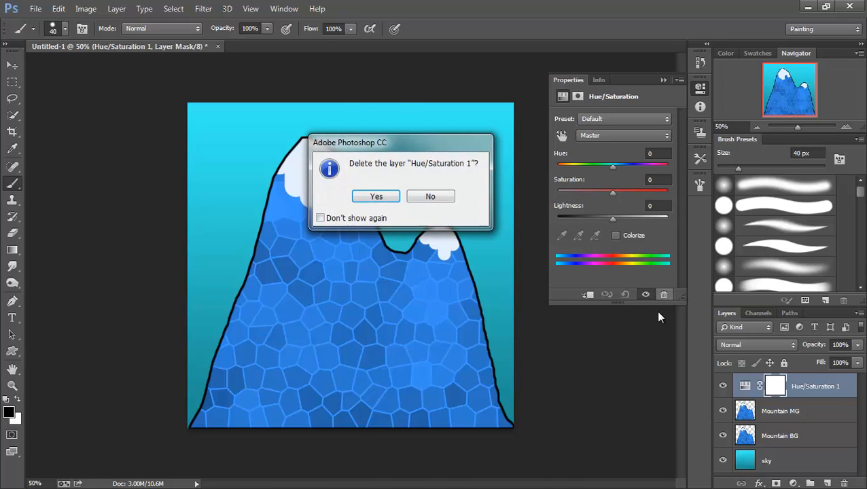
click(367, 195)
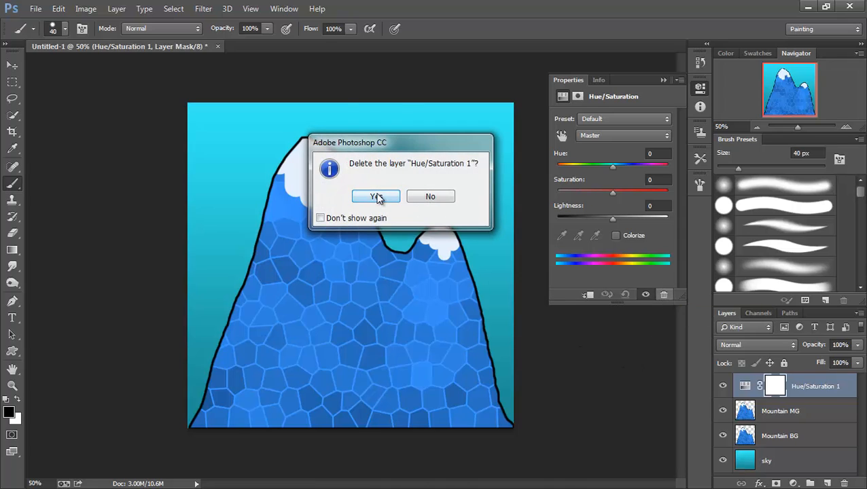
click(664, 80)
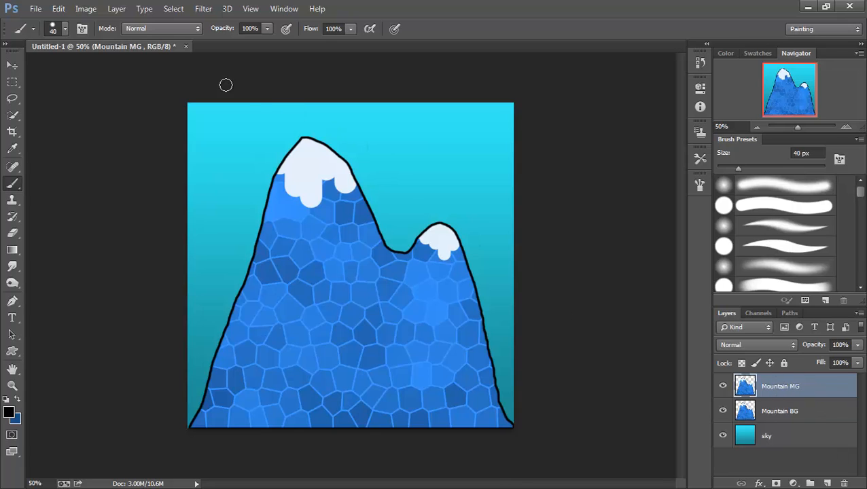
- Apply a Hue/Saturation adjustment directly to the Mountain MG layer with hue -39, saturation +11 and lightness -16
click(87, 10)
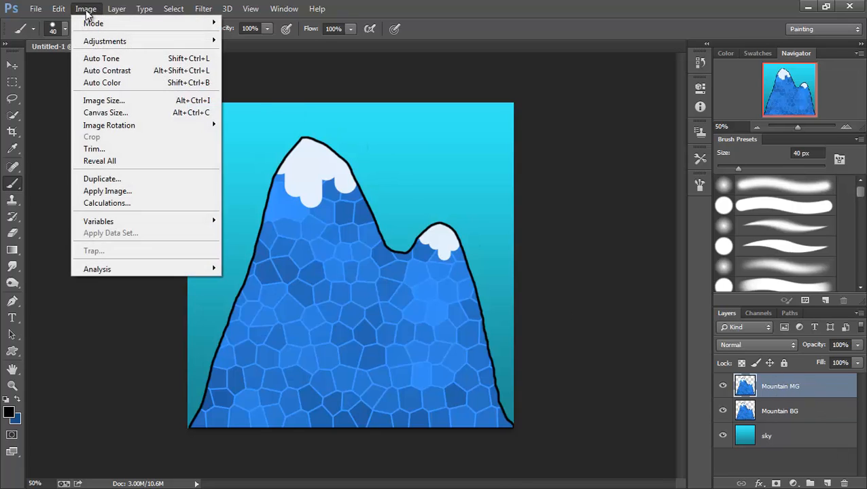
mouse_move(96, 39)
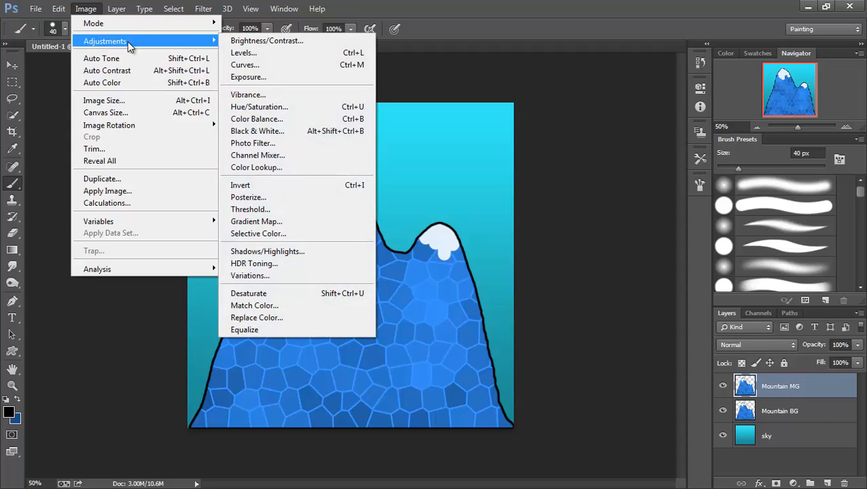
click(267, 106)
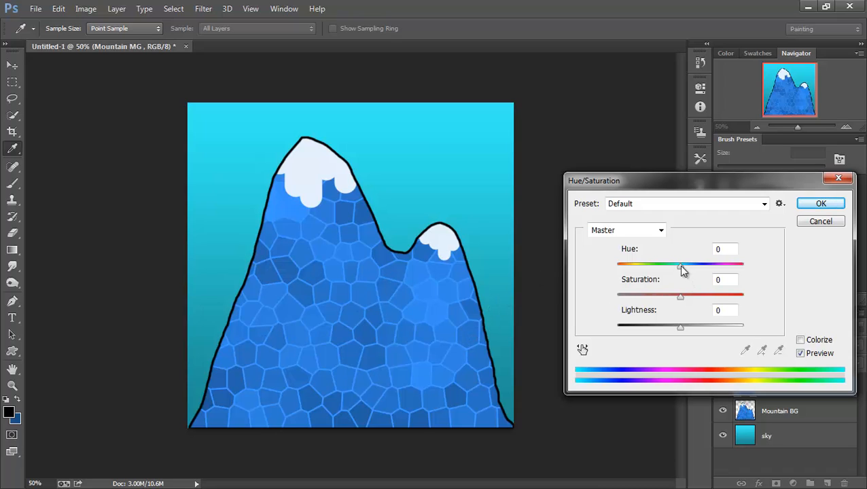
mouse_move(682, 272)
mouse_down()
mouse_move(673, 271)
mouse_move(687, 298)
mouse_move(671, 272)
mouse_up()
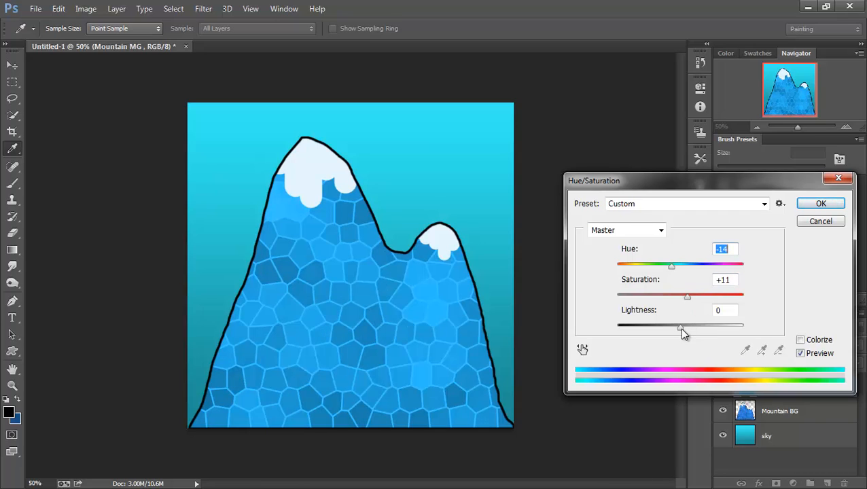
drag(680, 328, 670, 330)
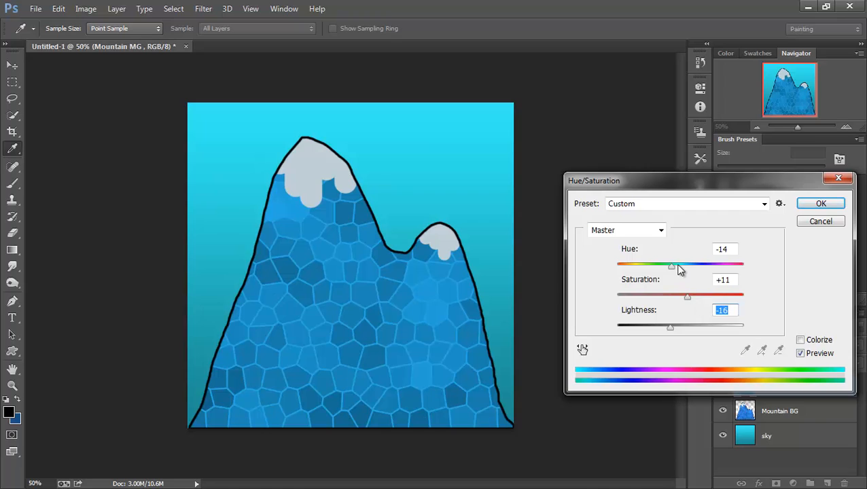
drag(668, 266, 656, 268)
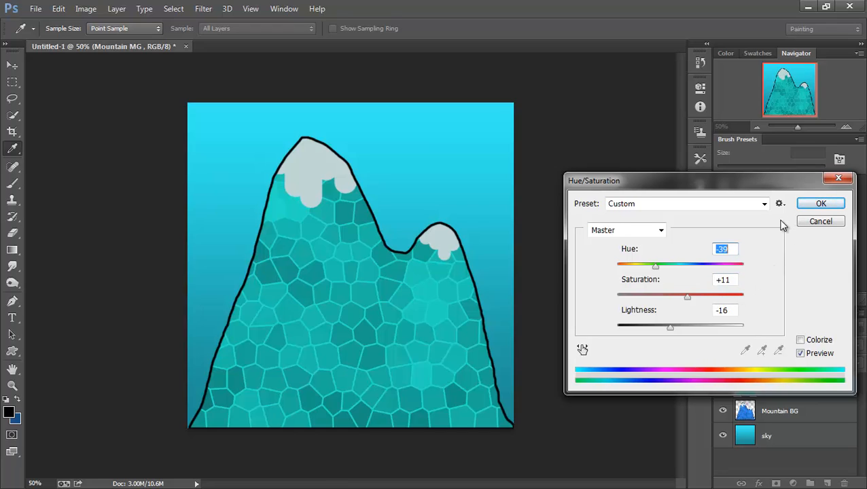
click(821, 204)
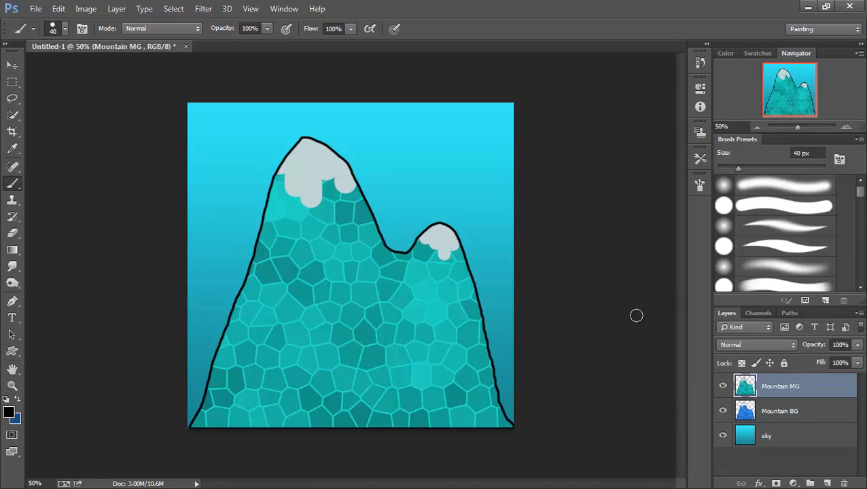
- Flip the Mountain MG layer horizontally after comparing it with the blue mountain beneath
click(723, 385)
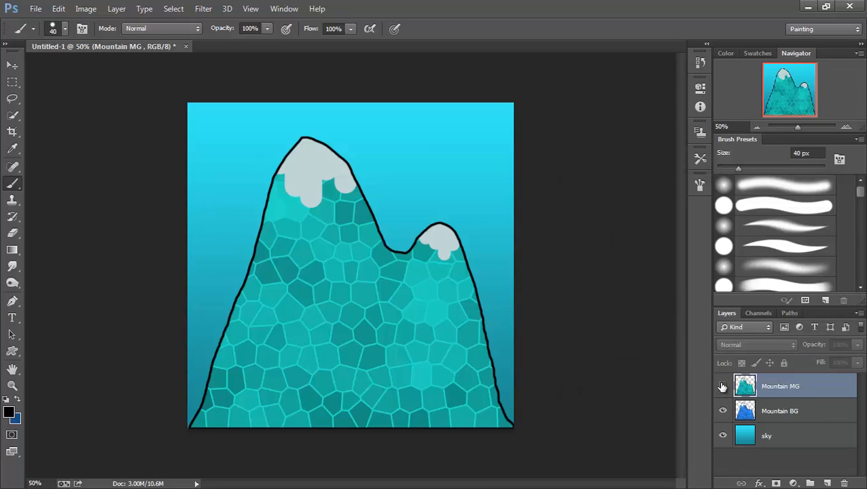
click(722, 386)
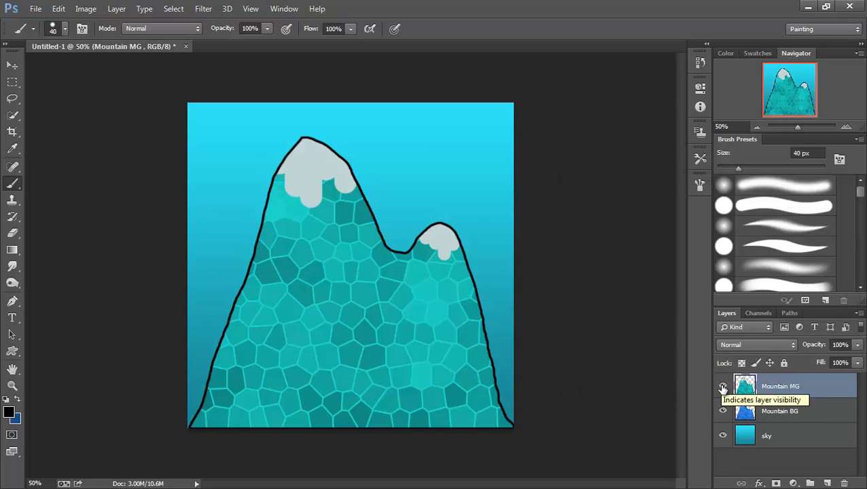
click(723, 387)
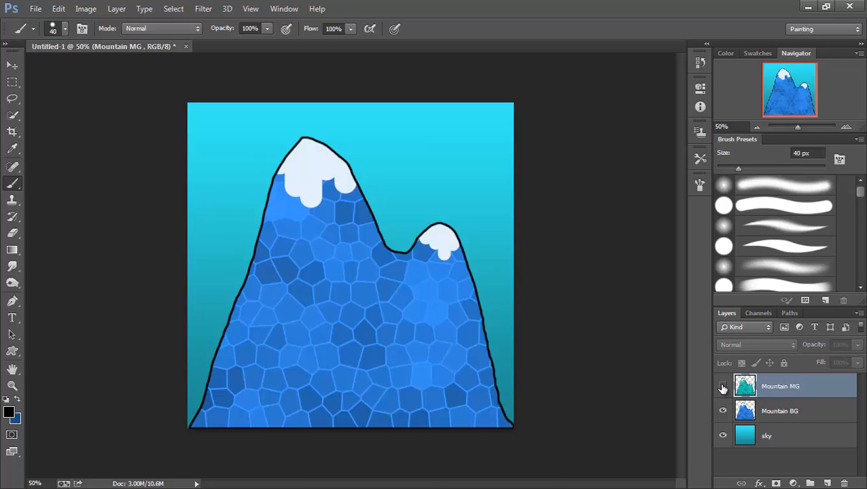
click(723, 387)
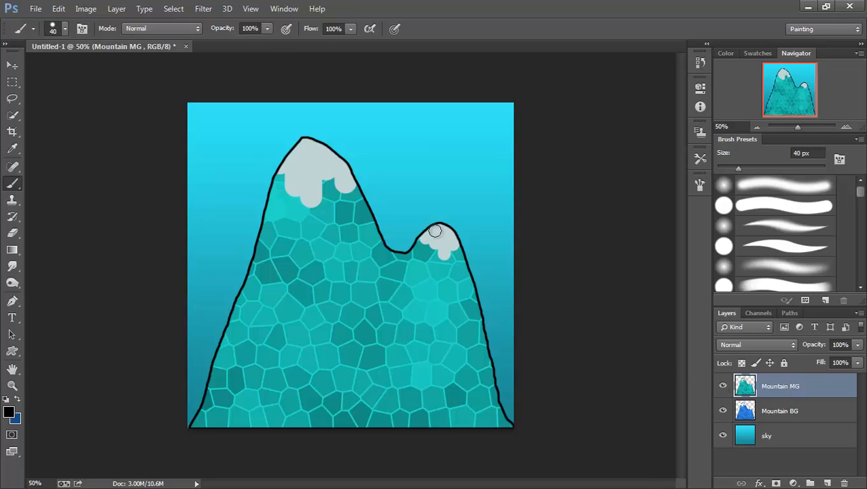
click(59, 11)
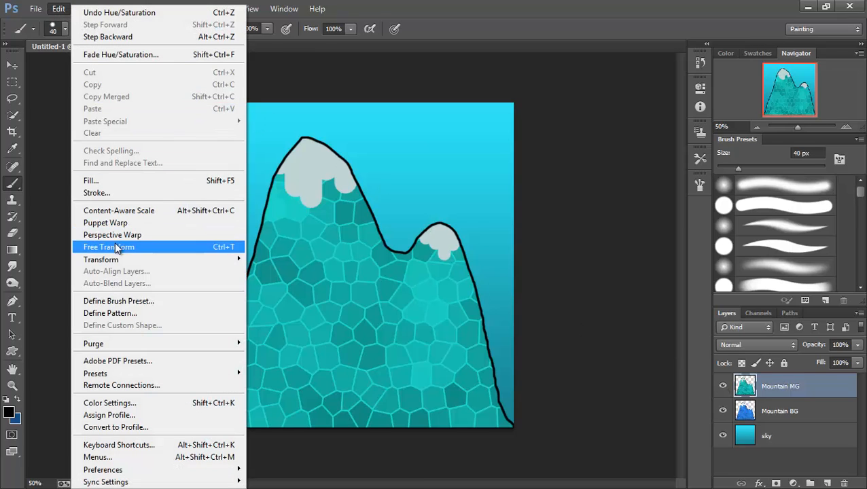
mouse_move(117, 262)
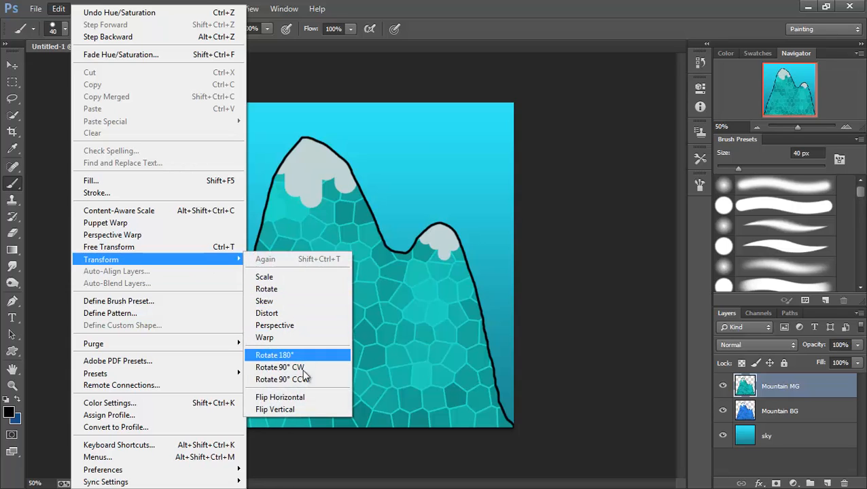
click(302, 397)
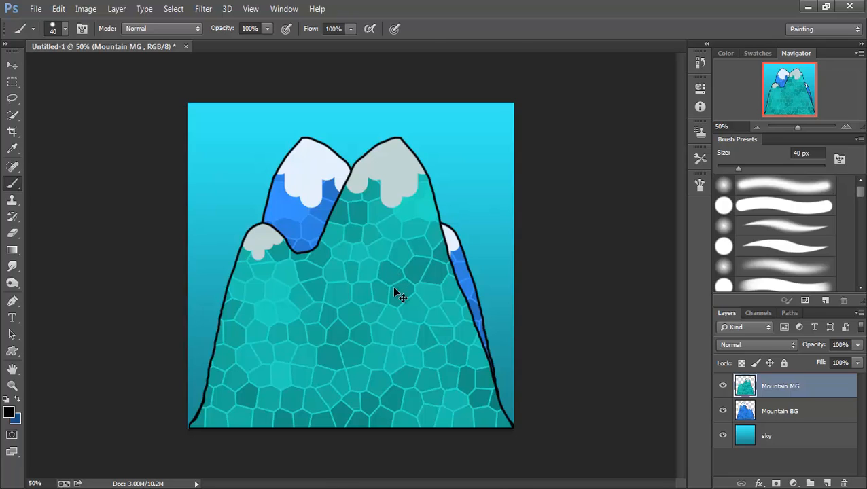
- Shorten Mountain MG from its top edge and warp it so the flanks bulge outward and the valley between the peaks sits lower
key(ctrl+t)
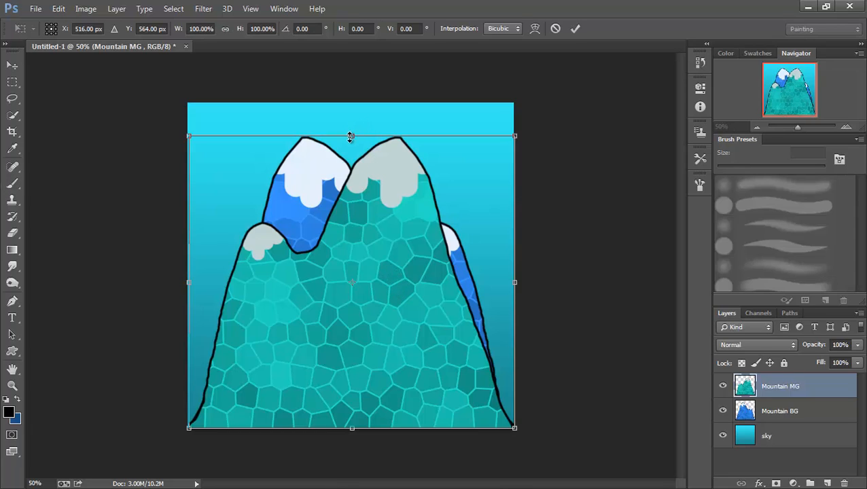
drag(353, 137, 349, 175)
click(534, 29)
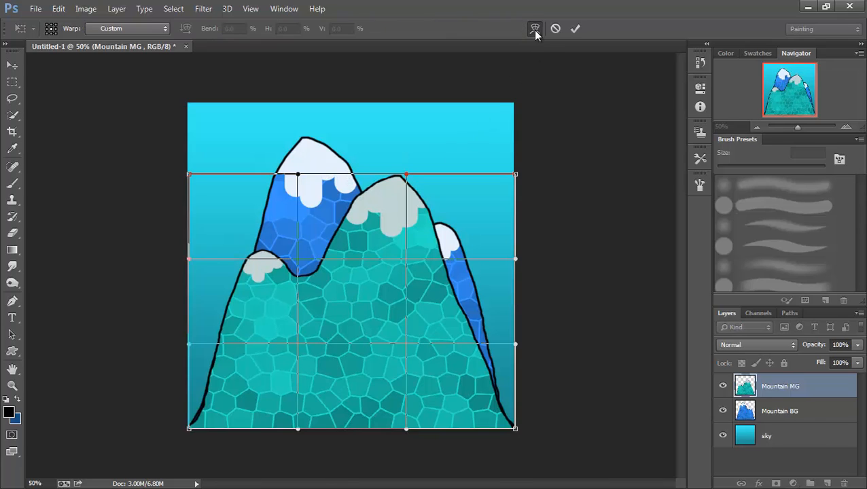
mouse_move(464, 291)
mouse_down()
mouse_move(467, 281)
mouse_move(476, 288)
mouse_up()
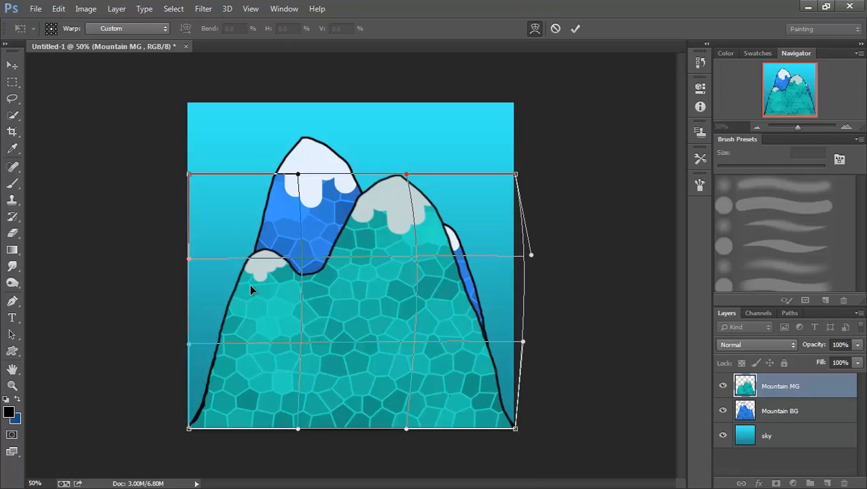
drag(249, 285, 246, 285)
drag(331, 278, 340, 286)
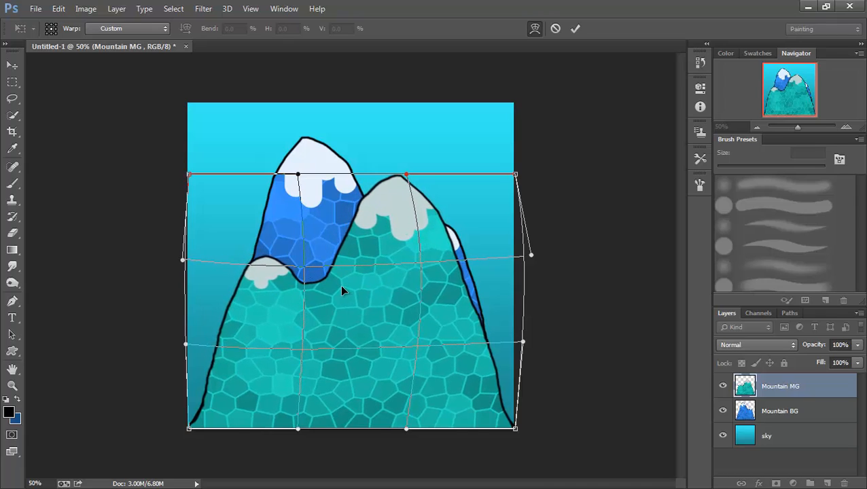
key(Return)
- Lock the transparent pixels of the Mountain MG layer and enlarge the paintbrush
key(b)
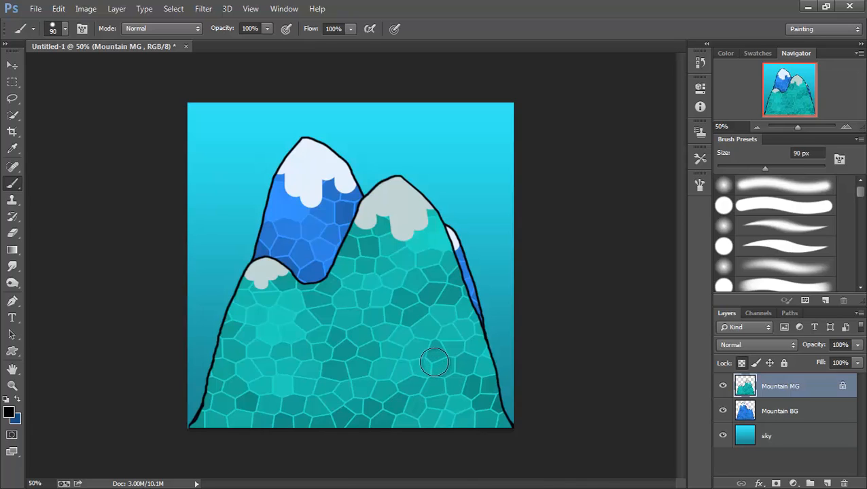
key(bracketright)
key(bracketright)
key(bracketright)
key(bracketright)
key(bracketright)
key(bracketright)
key(bracketright)
- Darken the right side of Mountain MG's taller peak with the Burn tool, using a 400 px brush, Midtones range and 36% exposure
click(12, 285)
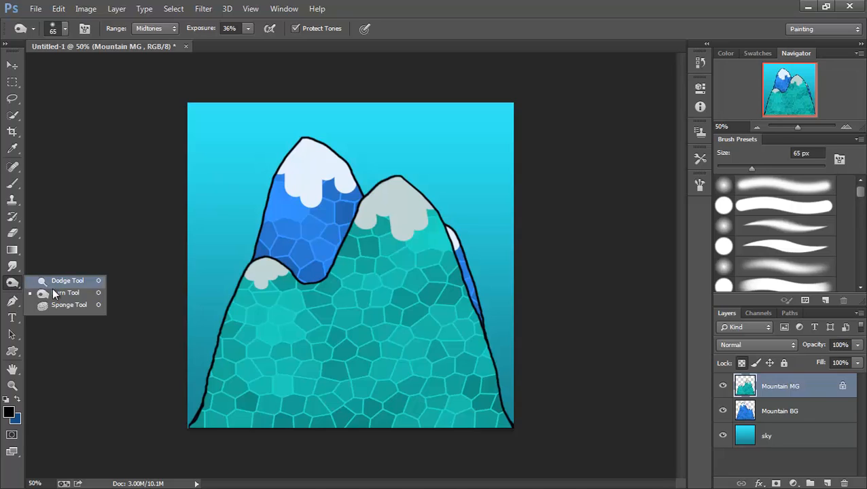
click(15, 286)
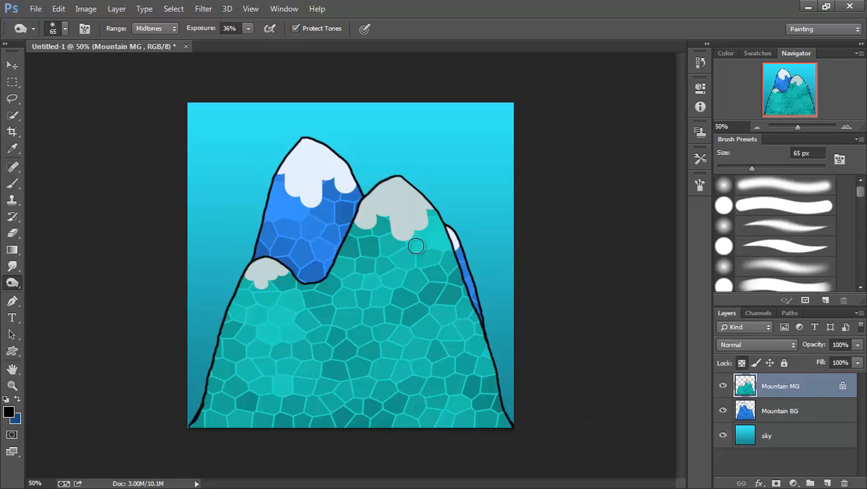
key(bracketright)
key(bracketright)
key(bracketright)
key(bracketright)
key(bracketright)
key(bracketright)
key(bracketright)
key(bracketright)
key(bracketright)
key(bracketright)
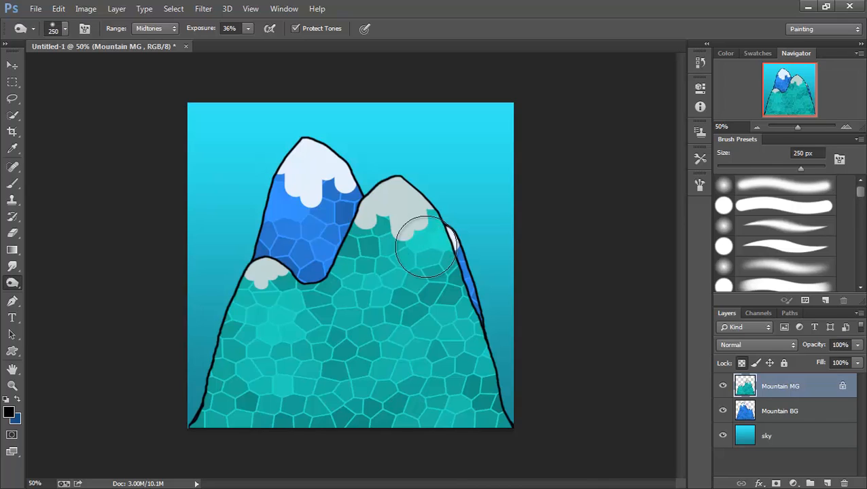
key(bracketright)
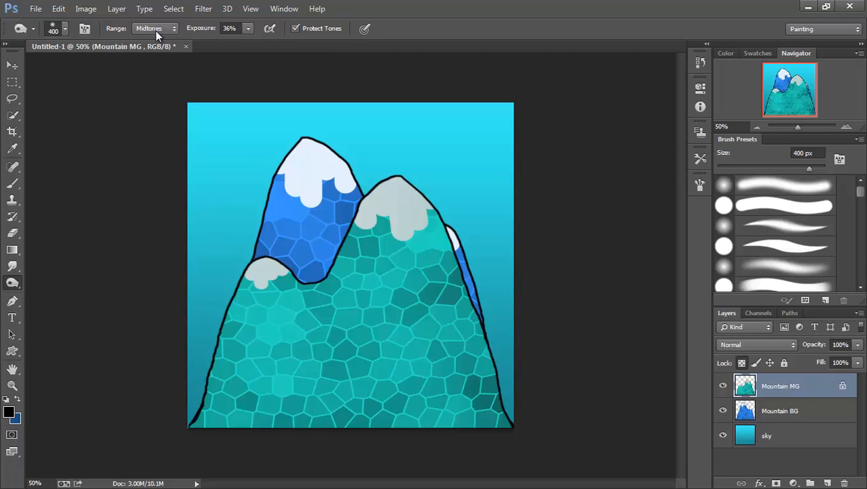
click(173, 30)
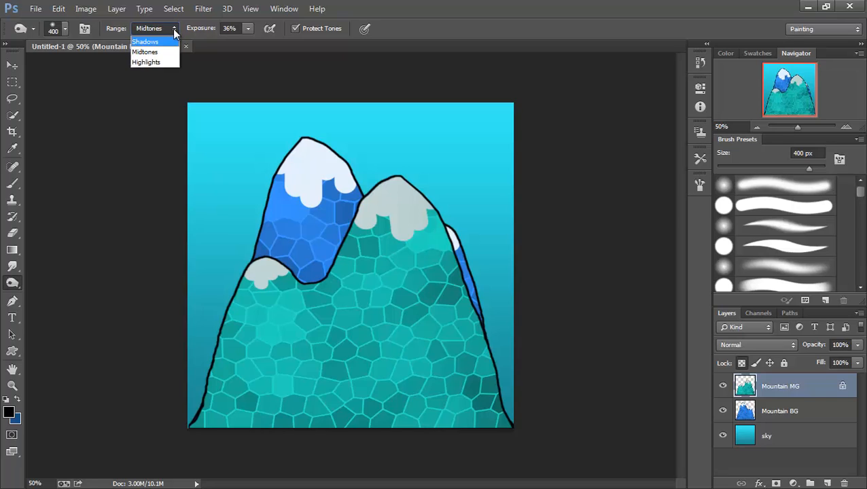
click(174, 28)
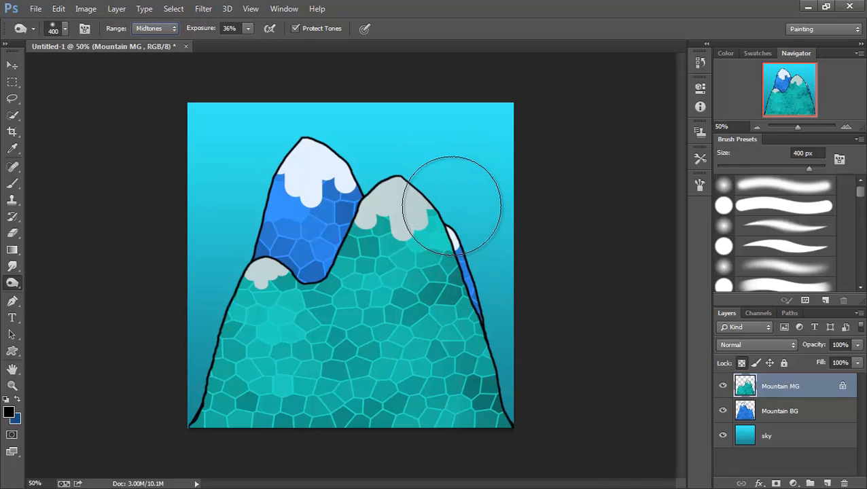
mouse_move(440, 185)
mouse_down()
mouse_move(476, 400)
mouse_move(500, 456)
mouse_move(497, 333)
mouse_move(436, 172)
mouse_move(449, 311)
mouse_move(488, 430)
mouse_move(529, 423)
mouse_move(502, 295)
mouse_move(433, 160)
mouse_move(445, 359)
mouse_move(490, 436)
mouse_move(502, 377)
mouse_move(476, 205)
mouse_move(447, 149)
mouse_move(458, 308)
mouse_move(489, 443)
mouse_move(339, 402)
mouse_move(309, 362)
mouse_up()
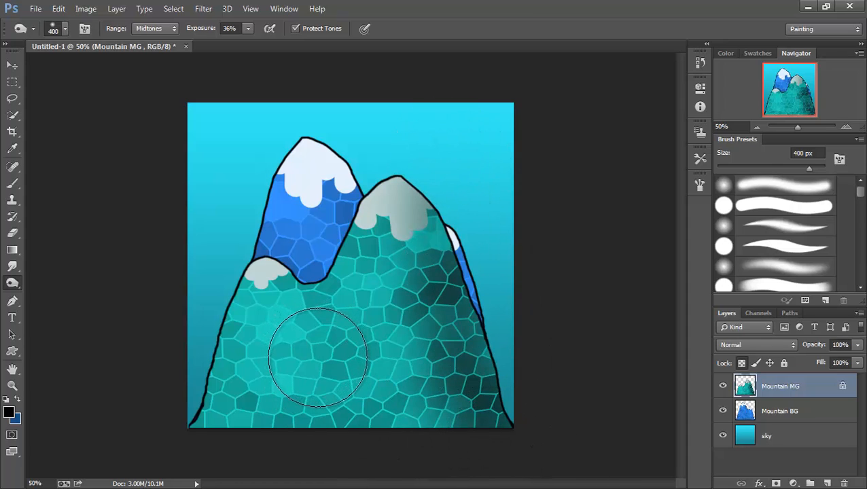
- Burn a shadow from the valley between the two teal peaks to the base and deepen the taller peak's right edge, using a 175 px brush
key(bracketleft)
key(bracketleft)
key(bracketleft)
key(bracketleft)
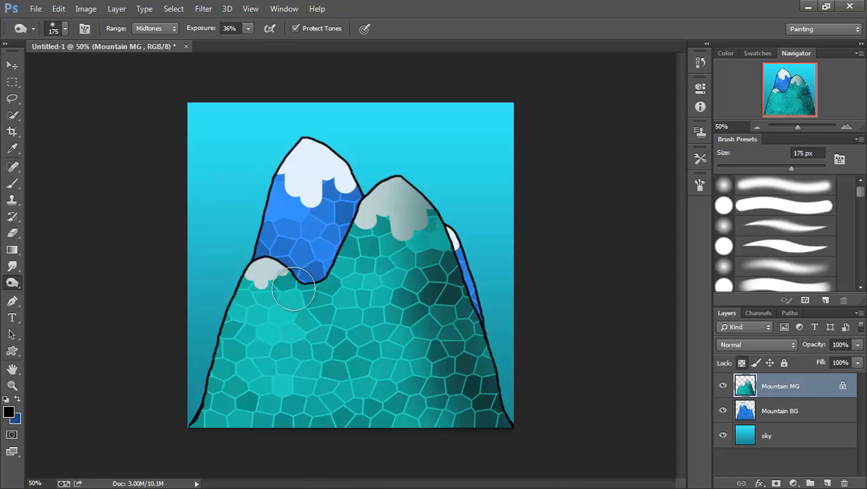
mouse_move(296, 290)
mouse_down()
mouse_move(297, 360)
mouse_move(326, 453)
mouse_up()
mouse_move(292, 264)
mouse_down()
mouse_move(295, 354)
mouse_move(313, 439)
mouse_up()
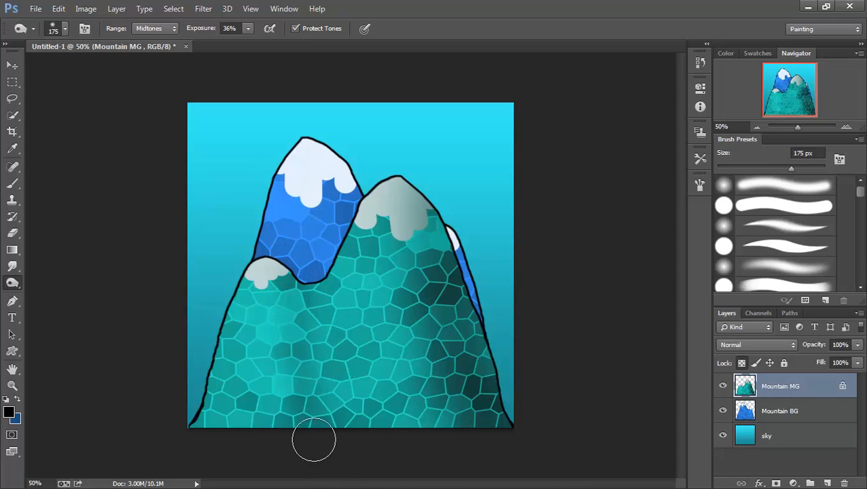
mouse_move(292, 275)
mouse_down()
mouse_move(297, 383)
mouse_move(320, 432)
mouse_move(314, 338)
mouse_move(293, 246)
mouse_move(295, 367)
mouse_move(317, 437)
mouse_move(323, 369)
mouse_move(307, 274)
mouse_move(332, 434)
mouse_move(317, 269)
mouse_move(342, 435)
mouse_move(313, 281)
mouse_up()
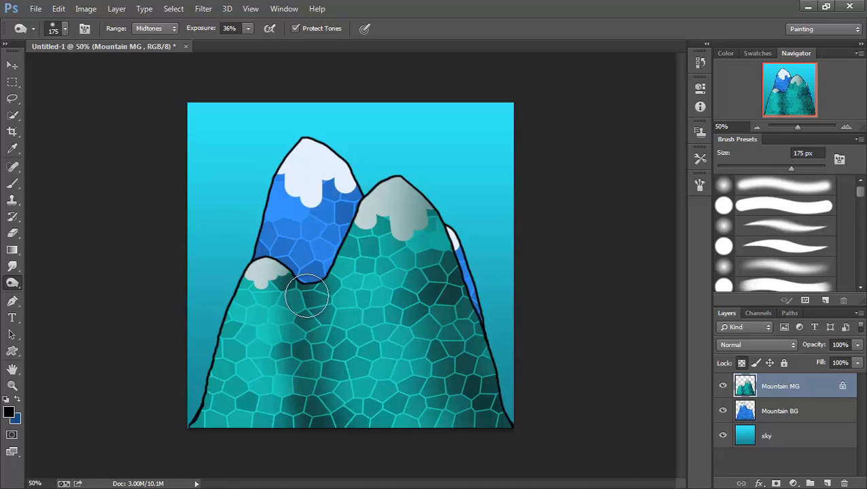
mouse_move(304, 291)
mouse_down()
mouse_move(336, 463)
mouse_move(322, 368)
mouse_move(284, 272)
mouse_move(292, 443)
mouse_move(289, 319)
mouse_move(292, 433)
mouse_move(313, 360)
mouse_move(282, 322)
mouse_move(317, 421)
mouse_up()
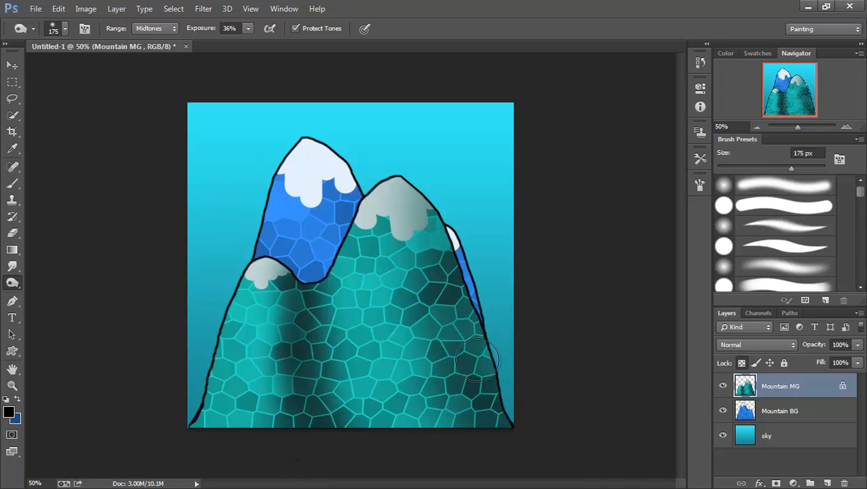
mouse_move(444, 233)
mouse_down()
mouse_move(499, 460)
mouse_move(457, 329)
mouse_move(472, 443)
mouse_move(491, 361)
mouse_move(479, 308)
mouse_move(463, 292)
mouse_move(489, 385)
mouse_move(482, 399)
mouse_move(450, 316)
mouse_move(432, 186)
mouse_move(439, 258)
mouse_move(497, 444)
mouse_move(498, 424)
mouse_move(439, 343)
mouse_move(441, 406)
mouse_move(445, 419)
mouse_move(468, 320)
mouse_move(451, 441)
mouse_move(468, 353)
mouse_move(467, 229)
mouse_move(445, 196)
mouse_move(458, 281)
mouse_move(508, 417)
mouse_move(513, 350)
mouse_up()
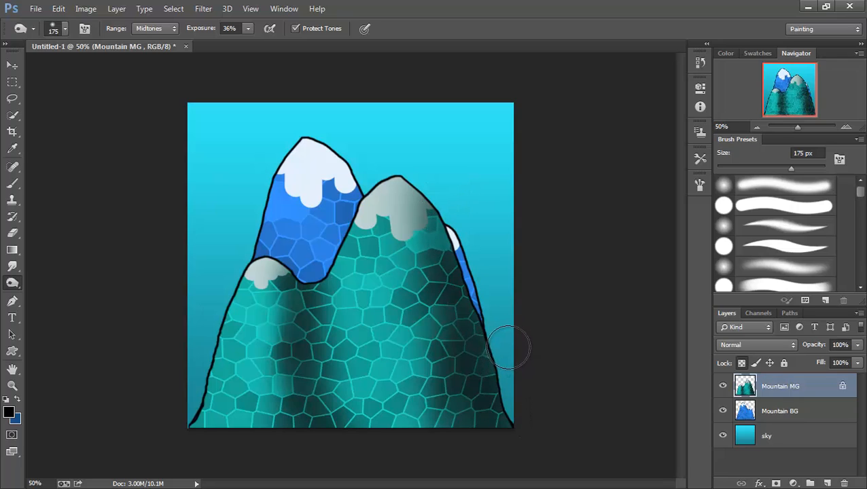
mouse_move(499, 338)
mouse_down()
mouse_move(441, 296)
mouse_move(429, 304)
mouse_move(428, 352)
mouse_up()
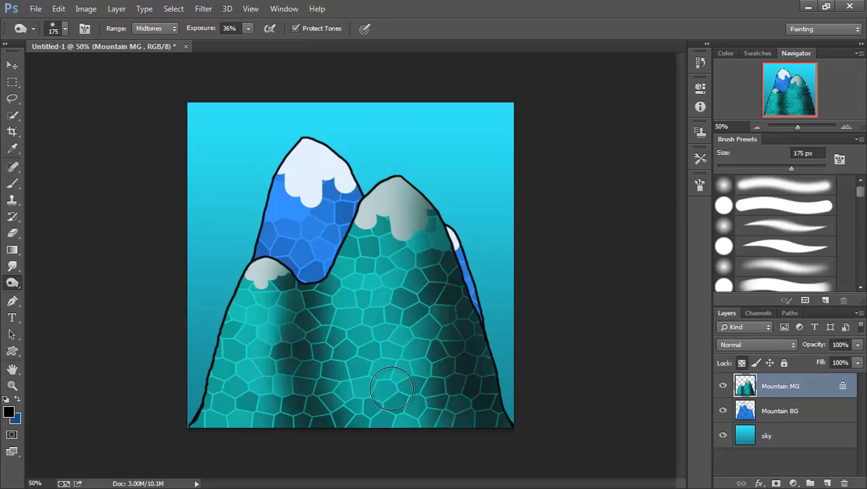
- Burn the whole base of Mountain MG and its lower right slope with a 500 px brush
key(bracketright)
key(bracketright)
key(bracketright)
key(bracketright)
key(bracketright)
key(bracketright)
key(bracketright)
key(bracketright)
key(bracketright)
key(bracketright)
key(bracketright)
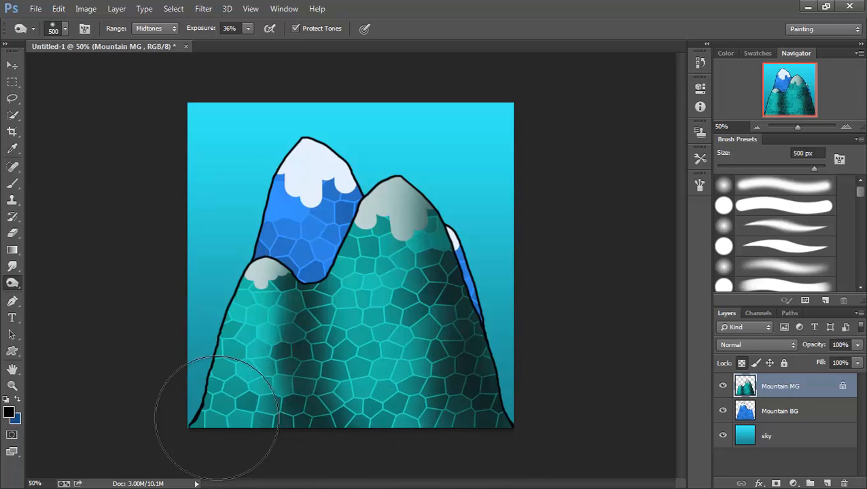
mouse_move(179, 418)
mouse_down()
mouse_move(412, 423)
mouse_move(478, 408)
mouse_move(346, 423)
mouse_move(445, 408)
mouse_move(524, 460)
mouse_move(273, 421)
mouse_move(248, 471)
mouse_move(226, 417)
mouse_move(432, 417)
mouse_move(595, 451)
mouse_move(519, 402)
mouse_move(261, 429)
mouse_move(189, 420)
mouse_move(361, 410)
mouse_move(524, 371)
mouse_move(532, 355)
mouse_move(519, 368)
mouse_move(448, 284)
mouse_move(451, 383)
mouse_move(519, 359)
mouse_move(478, 281)
mouse_up()
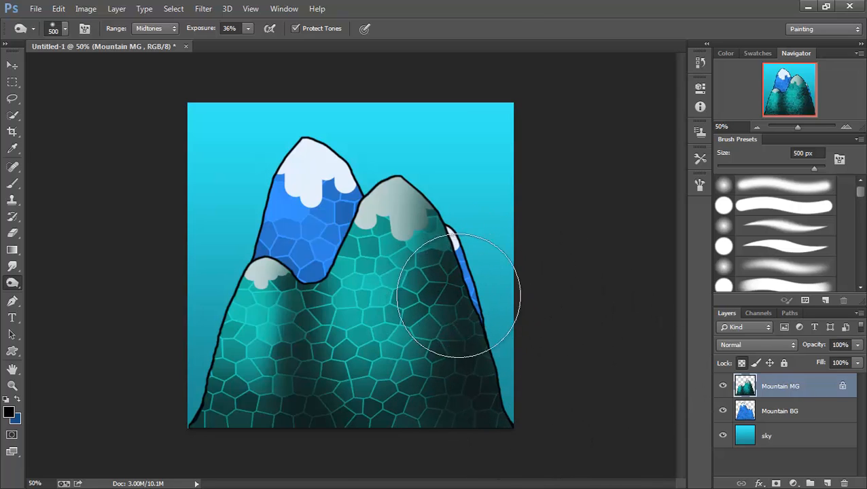
- Lighten the snow caps and left-facing slopes of both teal peaks with the Dodge tool, using a 125 px brush at 36% exposure
right_click(12, 284)
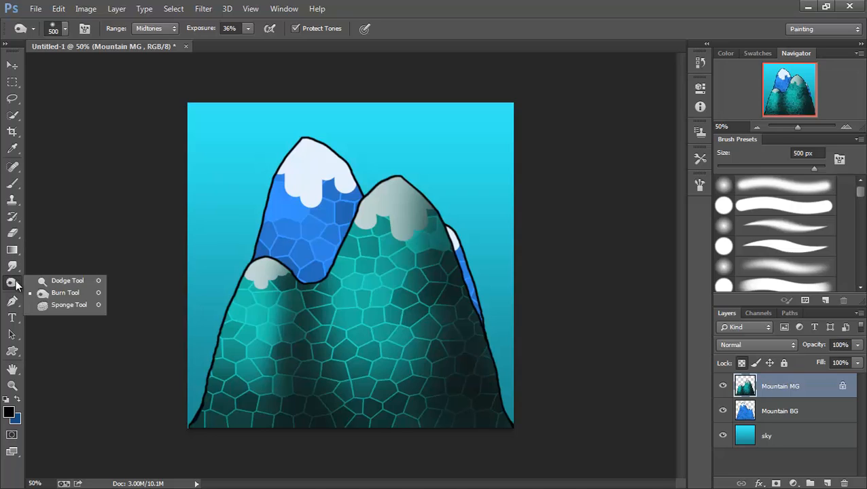
click(66, 282)
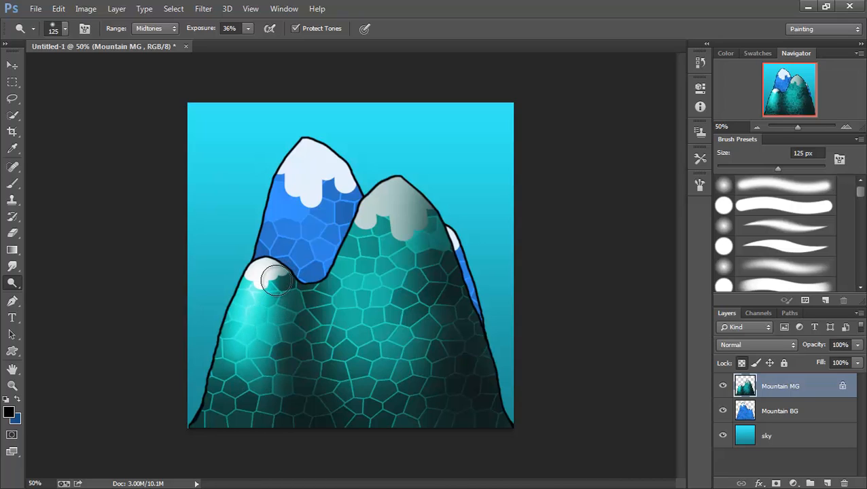
mouse_move(276, 280)
mouse_down()
mouse_move(256, 277)
mouse_move(238, 347)
mouse_up()
mouse_move(430, 227)
mouse_down()
mouse_move(389, 194)
mouse_move(383, 205)
mouse_move(390, 192)
mouse_move(383, 200)
mouse_move(378, 210)
mouse_move(388, 195)
mouse_move(352, 324)
mouse_move(399, 185)
mouse_move(365, 279)
mouse_move(389, 190)
mouse_move(357, 277)
mouse_move(384, 198)
mouse_up()
drag(367, 242, 389, 188)
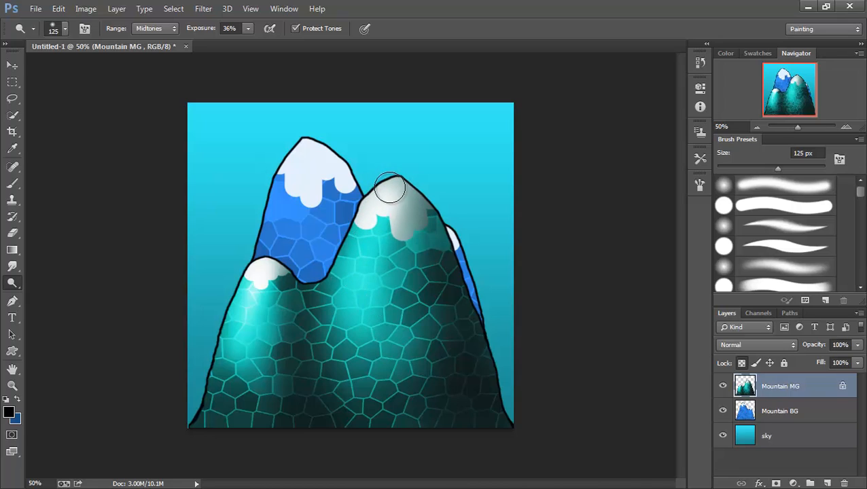
mouse_move(365, 257)
mouse_down()
mouse_move(385, 201)
mouse_move(349, 312)
mouse_move(394, 194)
mouse_move(363, 320)
mouse_move(395, 188)
mouse_move(358, 321)
mouse_move(358, 288)
mouse_move(389, 190)
mouse_move(339, 318)
mouse_move(394, 181)
mouse_move(354, 247)
mouse_move(346, 296)
mouse_move(391, 185)
mouse_move(355, 311)
mouse_move(358, 271)
mouse_move(375, 209)
mouse_move(354, 342)
mouse_up()
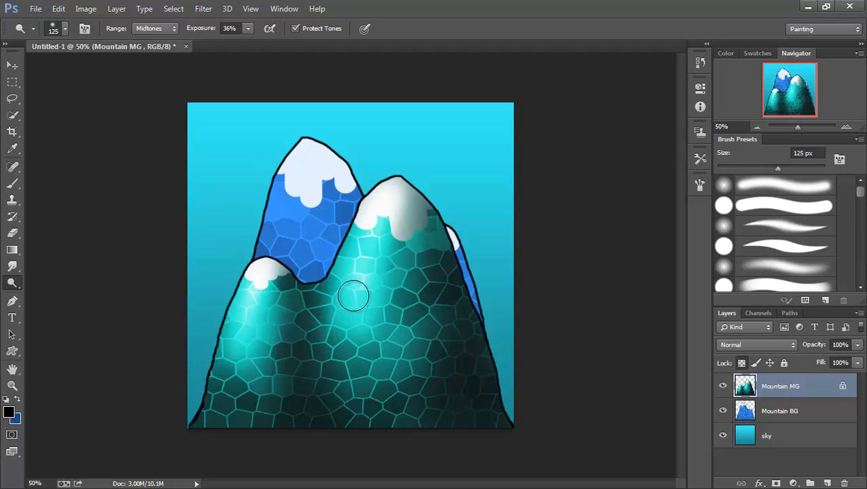
mouse_move(353, 295)
mouse_down()
mouse_move(366, 265)
mouse_move(348, 363)
mouse_up()
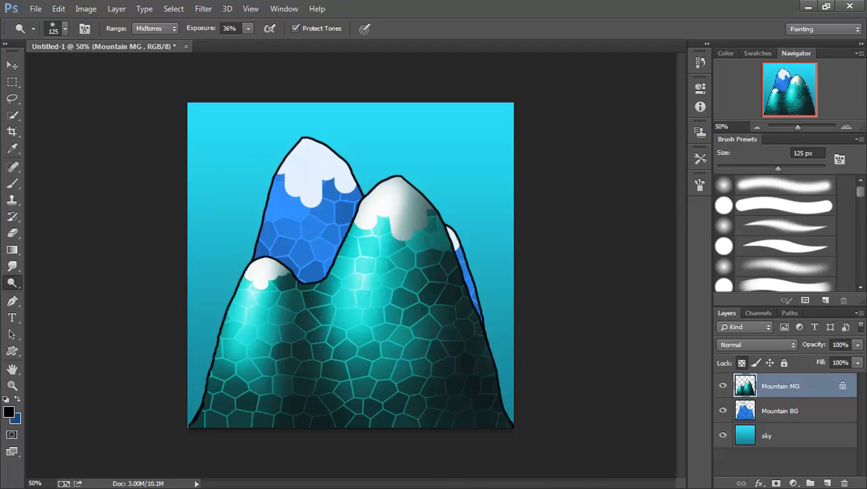
- Hide the Mountain MG layer, then make Mountain BG active and lock its transparent pixels
click(724, 387)
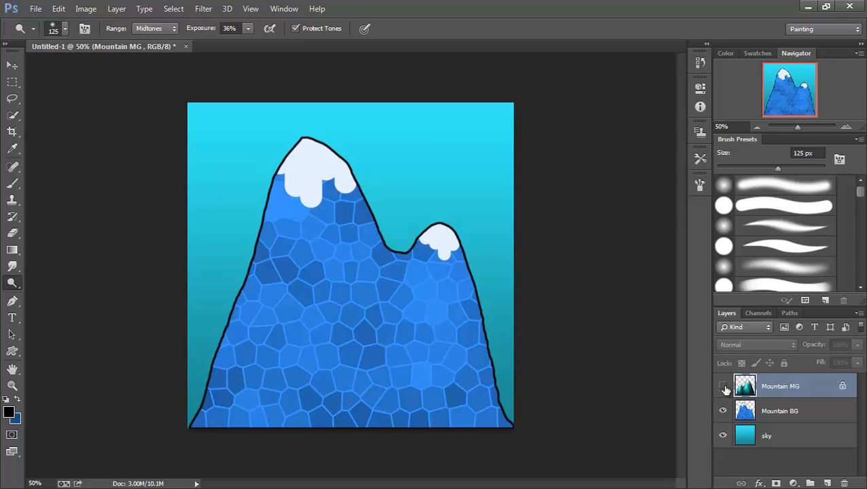
click(802, 415)
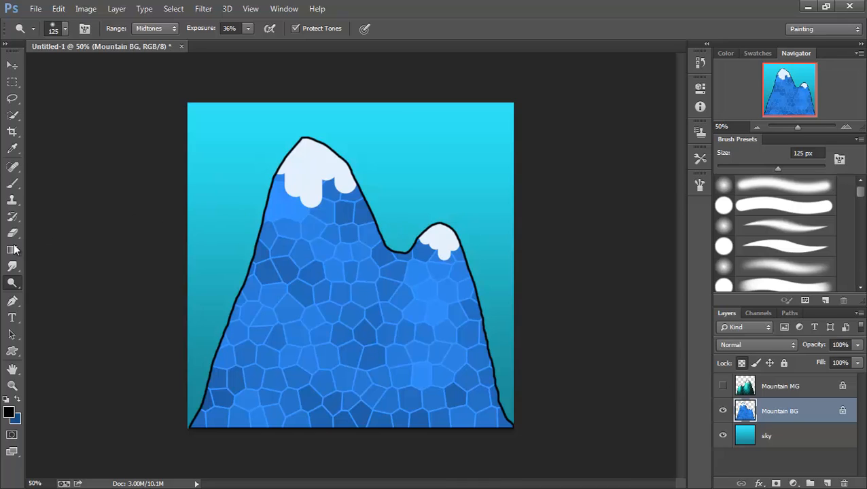
- Burn shadows over Mountain BG's base, valley and the right sides of both peaks and snow caps, using a 400 px brush at 36% exposure
right_click(15, 286)
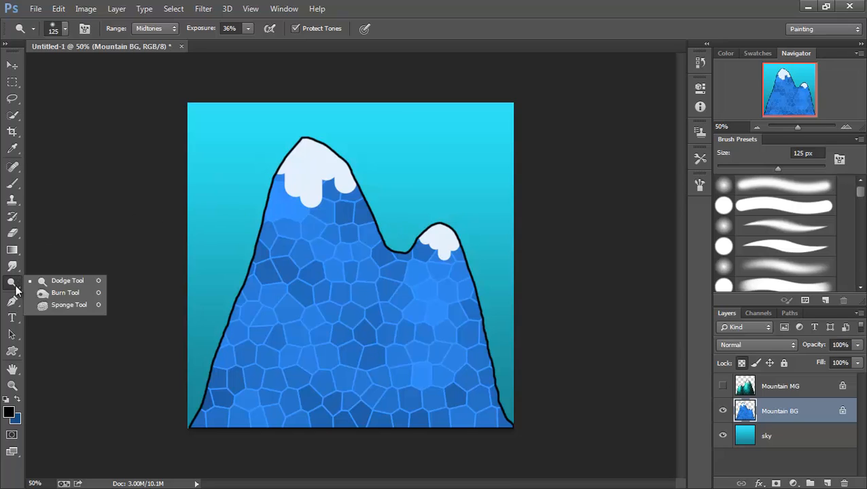
click(74, 292)
key(bracketright)
key(bracketright)
key(bracketright)
key(bracketright)
key(bracketright)
key(bracketright)
key(bracketright)
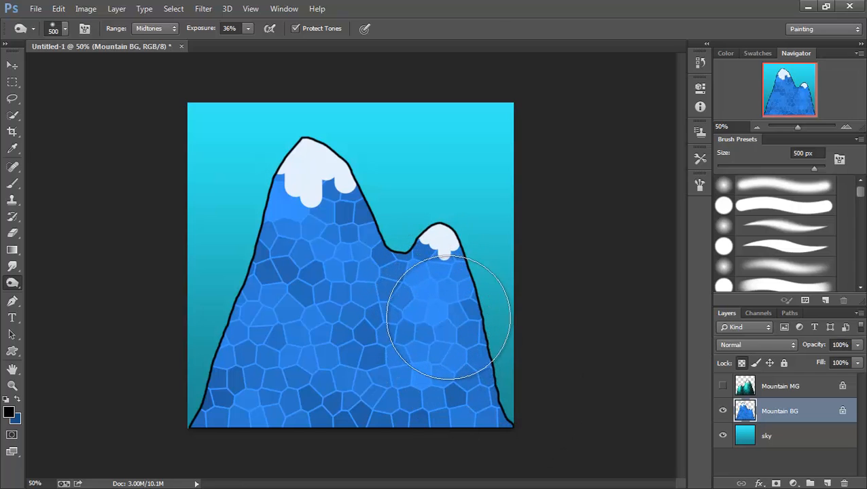
key(bracketleft)
key(bracketleft)
key(bracketright)
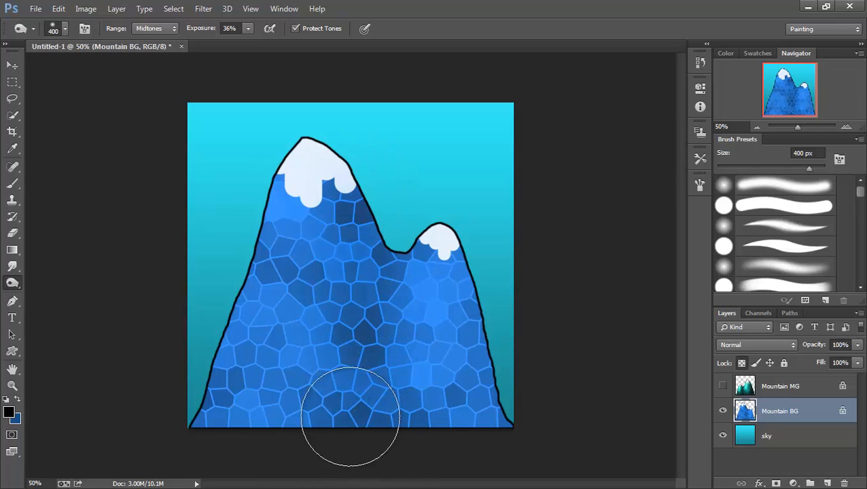
mouse_move(217, 455)
mouse_down()
mouse_move(200, 411)
mouse_move(584, 415)
mouse_move(335, 413)
mouse_move(168, 398)
mouse_move(505, 398)
mouse_move(315, 462)
mouse_move(169, 397)
mouse_move(540, 395)
mouse_move(353, 411)
mouse_move(178, 391)
mouse_move(384, 398)
mouse_move(528, 389)
mouse_move(358, 417)
mouse_move(159, 403)
mouse_move(534, 402)
mouse_move(405, 407)
mouse_move(179, 379)
mouse_move(255, 399)
mouse_move(518, 393)
mouse_move(289, 419)
mouse_move(459, 402)
mouse_move(316, 457)
mouse_move(476, 403)
mouse_move(205, 398)
mouse_move(376, 409)
mouse_move(534, 406)
mouse_move(543, 392)
mouse_move(463, 386)
mouse_move(426, 429)
mouse_move(290, 368)
mouse_move(219, 368)
mouse_move(193, 398)
mouse_move(550, 404)
mouse_move(599, 455)
mouse_move(551, 394)
mouse_move(491, 229)
mouse_move(487, 270)
mouse_move(543, 221)
mouse_move(489, 174)
mouse_move(500, 402)
mouse_move(479, 178)
mouse_move(493, 346)
mouse_move(511, 330)
mouse_move(475, 214)
mouse_move(484, 327)
mouse_move(474, 206)
mouse_move(475, 316)
mouse_move(486, 287)
mouse_move(468, 254)
mouse_move(482, 345)
mouse_move(525, 240)
mouse_move(523, 434)
mouse_move(477, 226)
mouse_move(493, 411)
mouse_move(428, 258)
mouse_move(350, 140)
mouse_move(360, 329)
mouse_move(352, 156)
mouse_move(367, 224)
mouse_move(358, 139)
mouse_move(412, 330)
mouse_move(356, 129)
mouse_move(363, 340)
mouse_move(364, 228)
mouse_move(350, 149)
mouse_move(357, 224)
mouse_move(338, 145)
mouse_move(348, 149)
mouse_move(346, 174)
mouse_move(352, 133)
mouse_move(356, 165)
mouse_move(319, 151)
mouse_move(338, 170)
mouse_move(352, 147)
mouse_move(422, 212)
mouse_move(360, 158)
mouse_move(356, 170)
mouse_move(407, 210)
mouse_move(355, 178)
mouse_move(349, 128)
mouse_move(416, 203)
mouse_move(351, 147)
mouse_move(368, 147)
mouse_move(522, 265)
mouse_move(483, 226)
mouse_move(488, 244)
mouse_move(485, 218)
mouse_move(499, 222)
mouse_move(502, 250)
mouse_move(543, 291)
mouse_move(496, 210)
mouse_move(547, 301)
mouse_move(484, 199)
mouse_move(489, 223)
mouse_move(548, 313)
mouse_move(508, 219)
mouse_move(367, 147)
mouse_up()
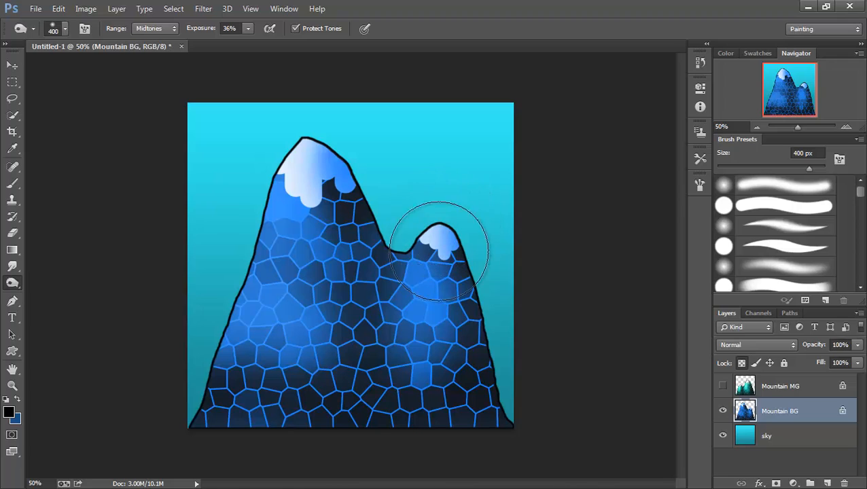
- Dodge highlights on the left sides of both blue peaks and their snow caps, using a 125 px brush at 36% exposure
right_click(15, 285)
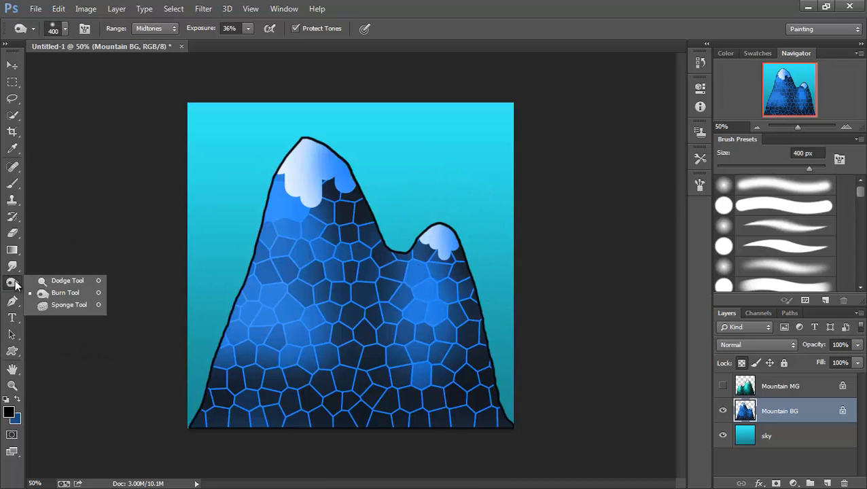
click(66, 281)
mouse_move(285, 178)
mouse_down()
mouse_move(297, 170)
mouse_move(282, 233)
mouse_move(301, 167)
mouse_up()
mouse_move(281, 227)
mouse_down()
mouse_move(268, 303)
mouse_move(299, 176)
mouse_move(262, 314)
mouse_up()
drag(294, 170, 261, 326)
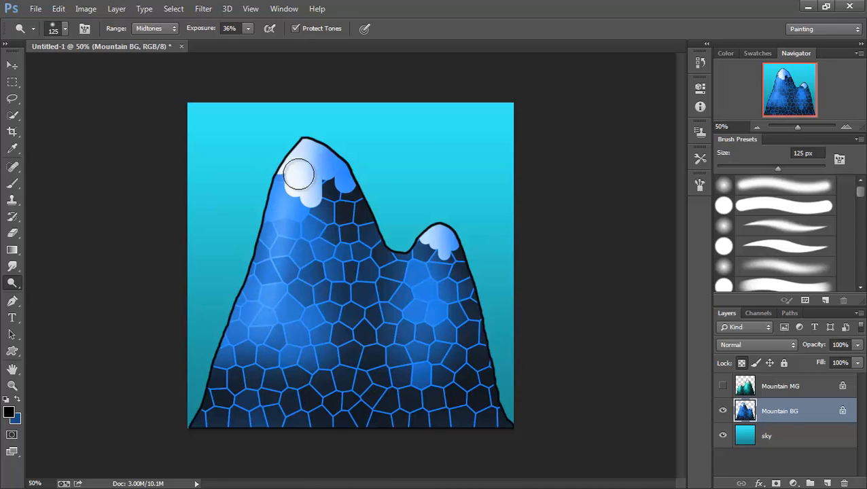
mouse_move(299, 175)
mouse_down()
mouse_move(264, 337)
mouse_move(298, 172)
mouse_move(249, 350)
mouse_up()
mouse_move(290, 185)
mouse_down()
mouse_move(248, 341)
mouse_move(295, 172)
mouse_move(261, 289)
mouse_up()
mouse_move(259, 197)
mouse_down()
mouse_move(286, 233)
mouse_move(319, 232)
mouse_move(299, 202)
mouse_move(300, 180)
mouse_move(253, 347)
mouse_move(301, 176)
mouse_move(265, 291)
mouse_up()
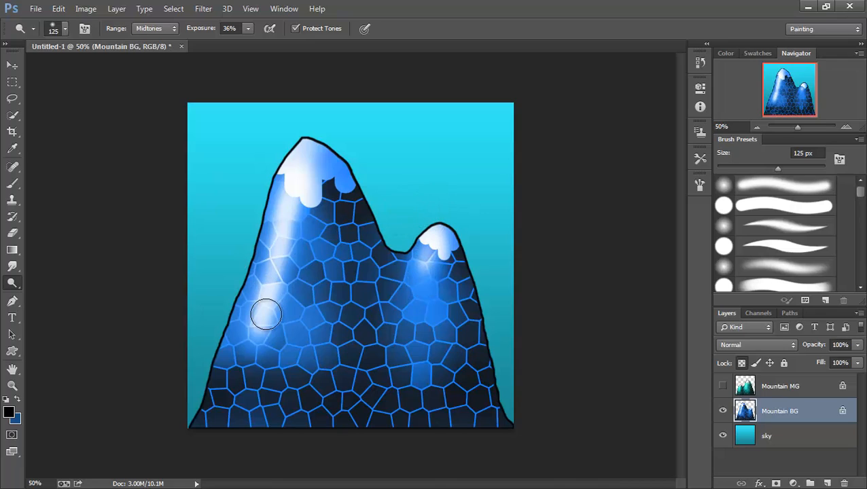
drag(277, 286, 259, 318)
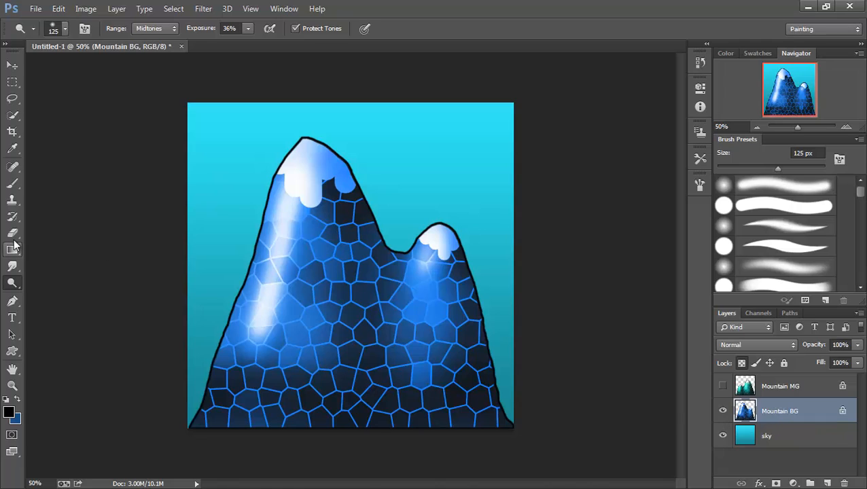
- Begin saving the document under a new name and create a Class textures folder inside Free Unity on New Volume (E:) as the destination
click(36, 9)
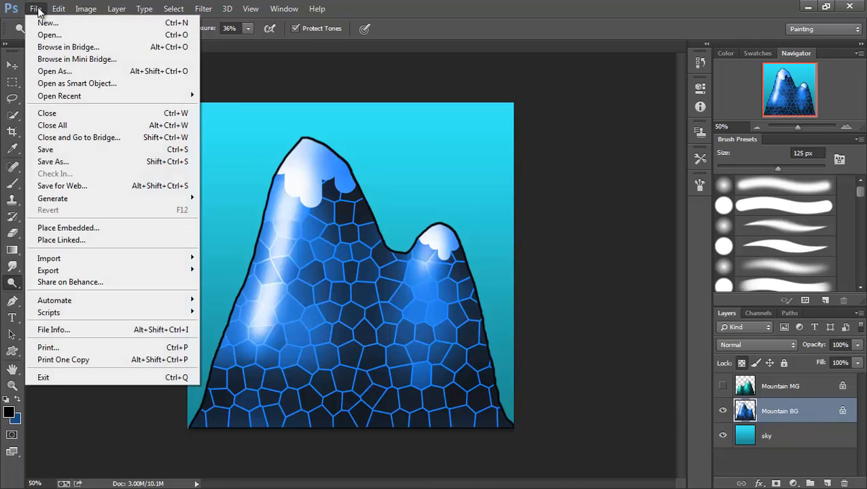
click(68, 162)
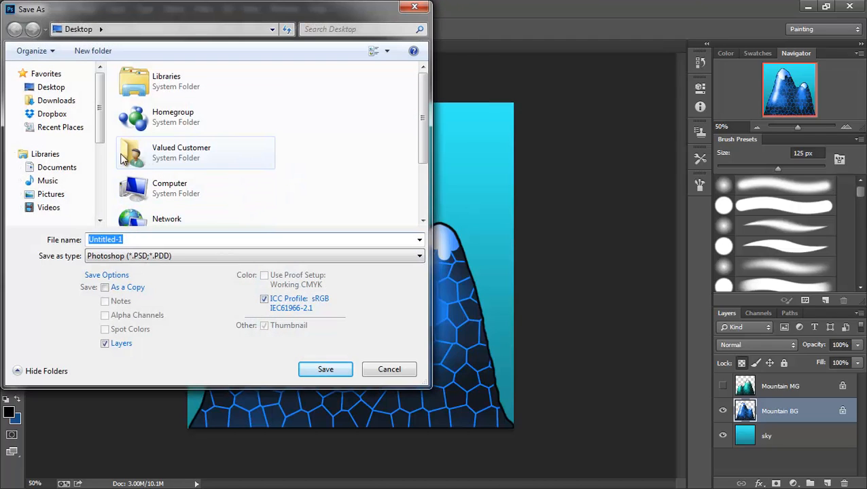
drag(99, 119, 101, 175)
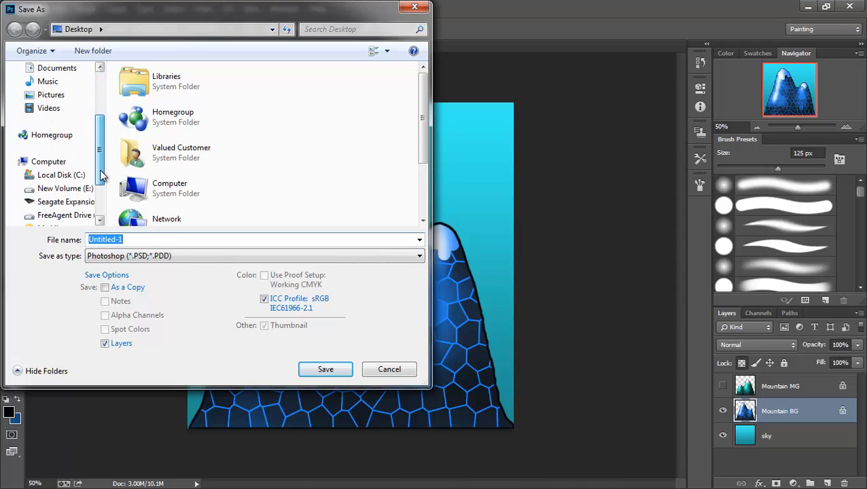
click(66, 191)
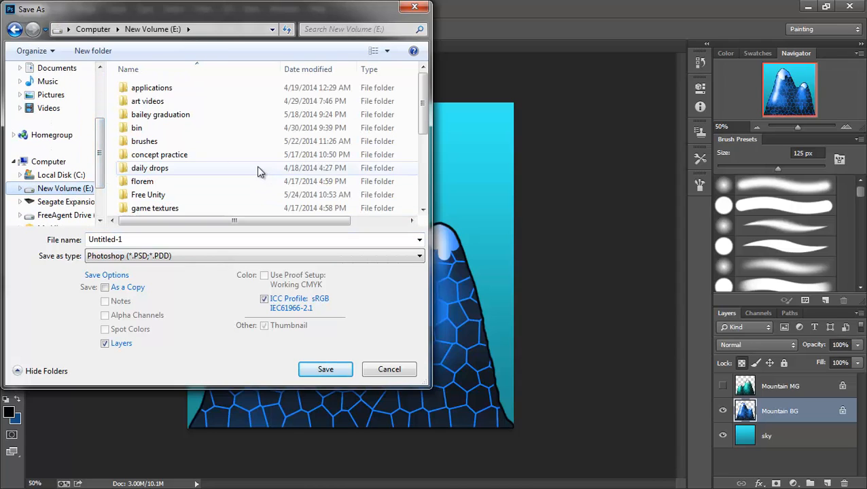
double_click(170, 195)
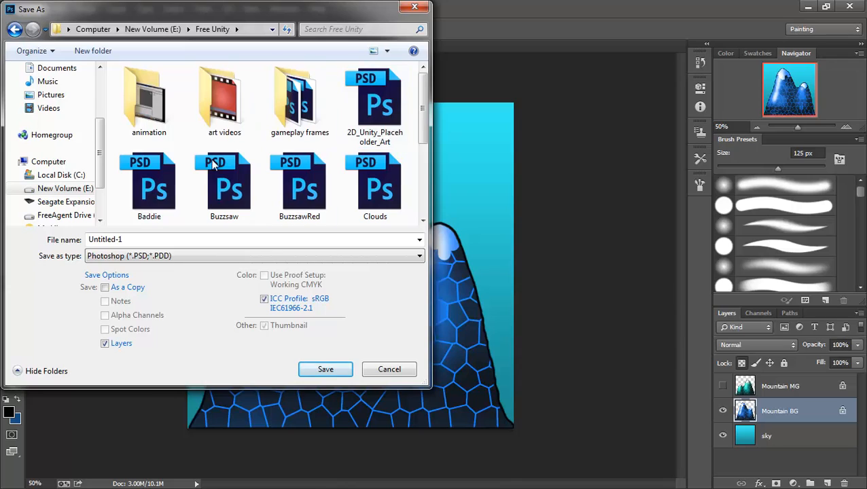
click(99, 52)
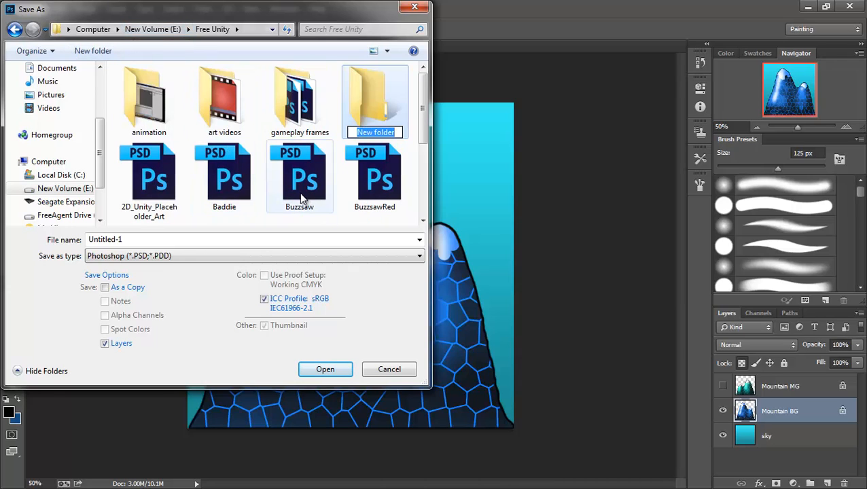
text(Class)
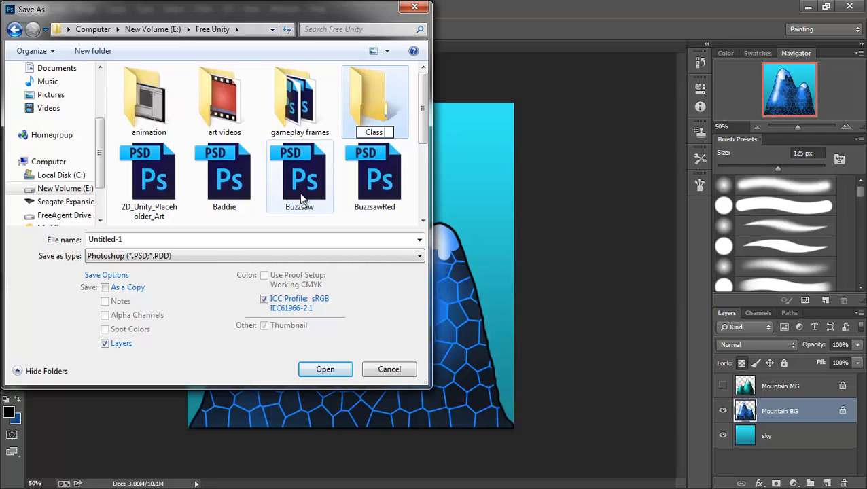
text( textures)
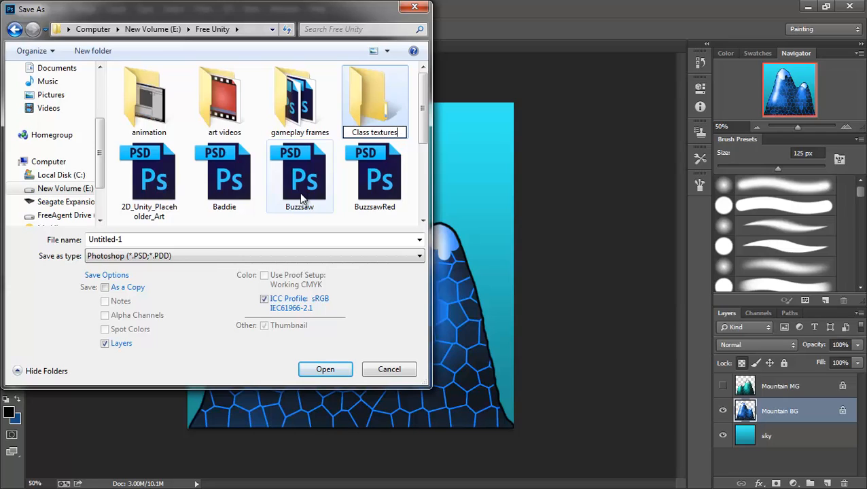
key(Return)
double_click(285, 135)
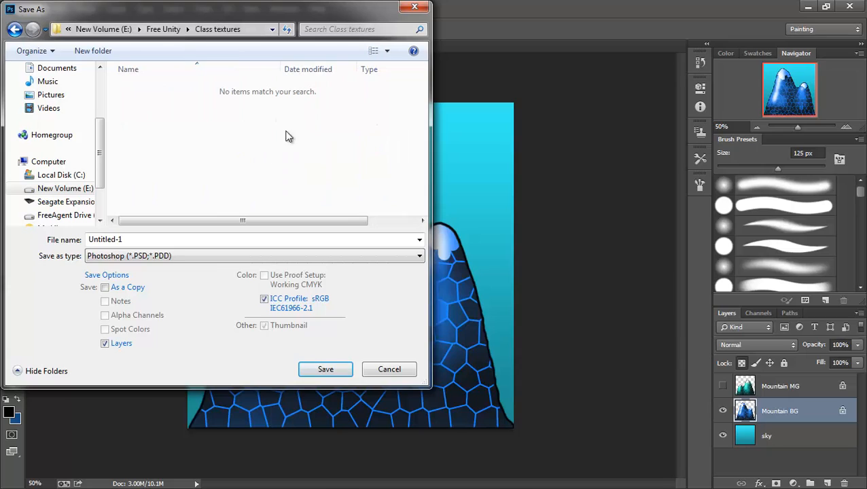
- Save the image in Class textures as a Targa file named Mountain BG at 32 bits/pixel
double_click(107, 240)
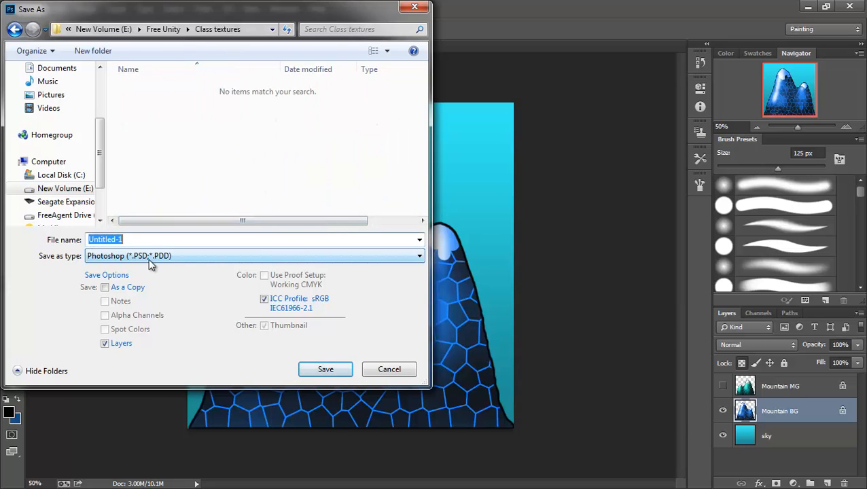
text(Mountain BG)
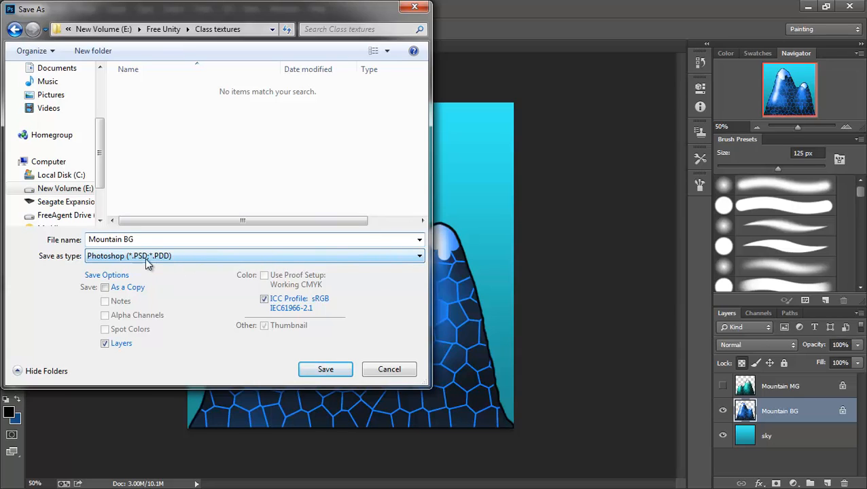
click(419, 260)
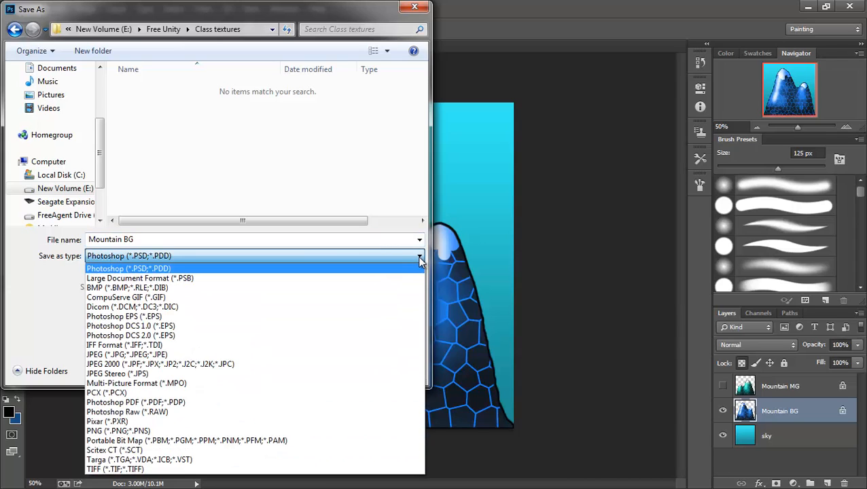
click(285, 462)
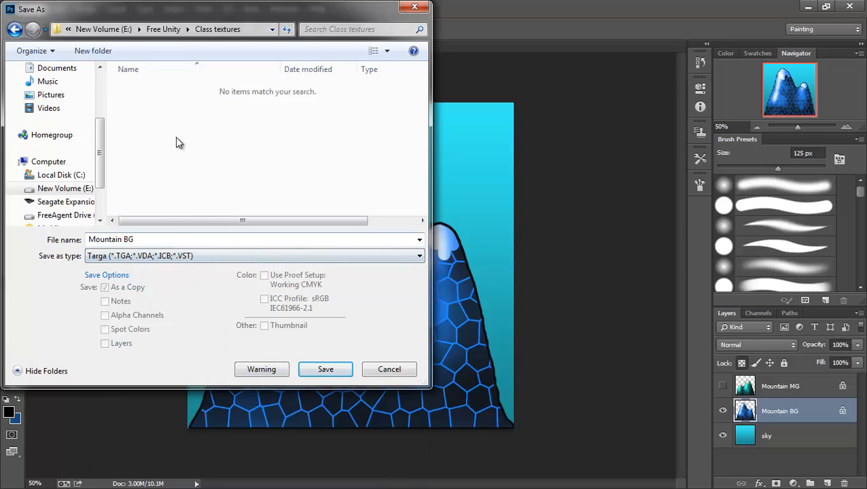
click(326, 370)
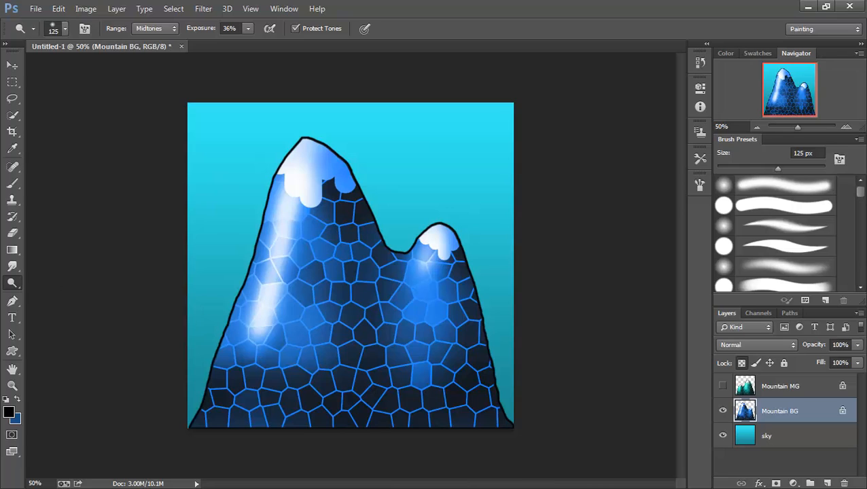
drag(35, 139, 223, 149)
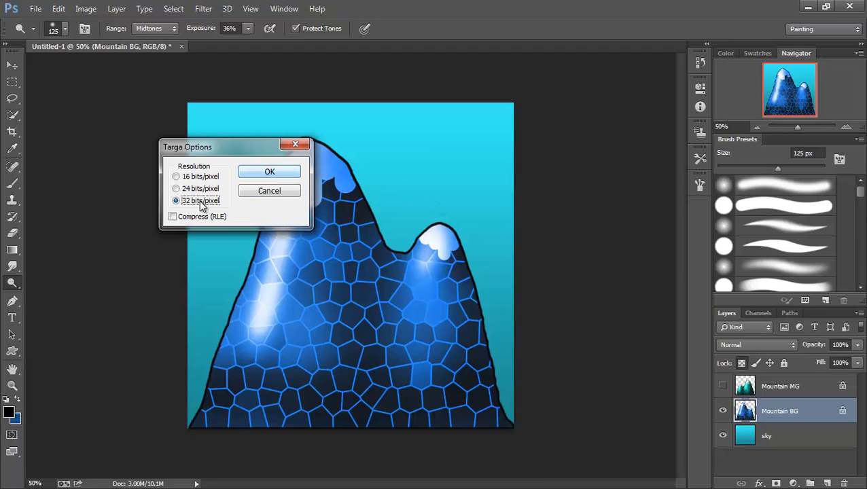
click(270, 172)
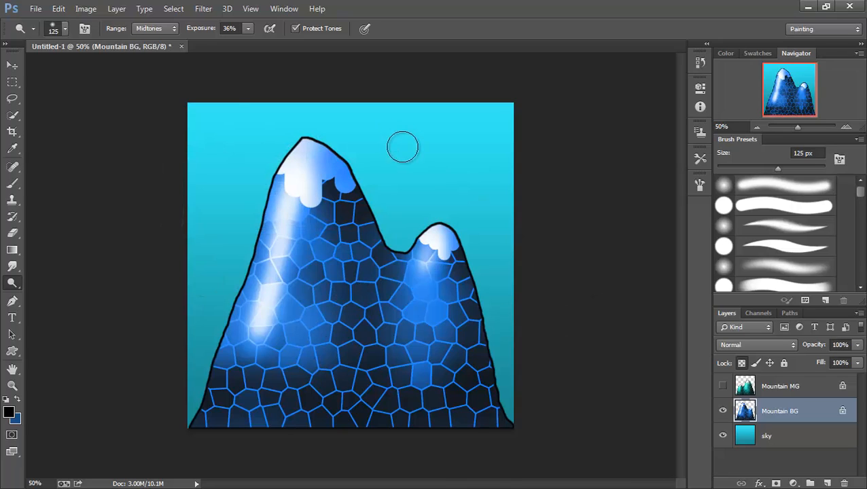
- Show the Mountain MG layer and hide Mountain BG and sky so only the teal mountains are displayed
click(723, 385)
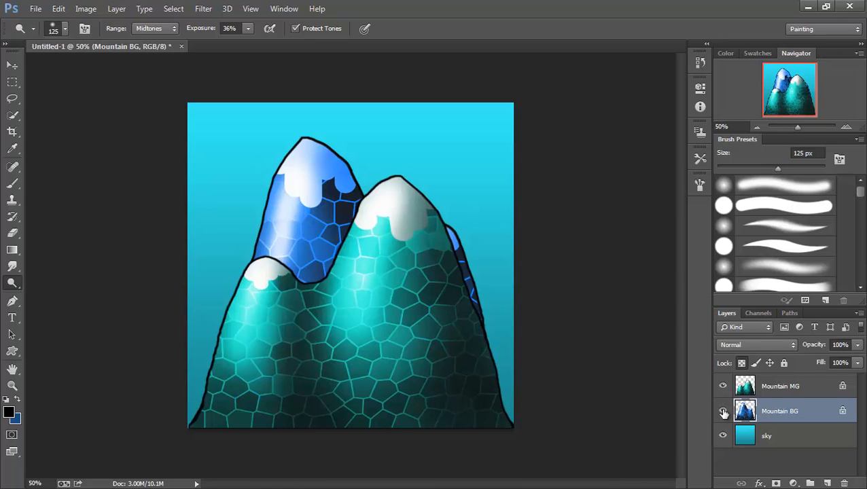
click(722, 411)
click(722, 435)
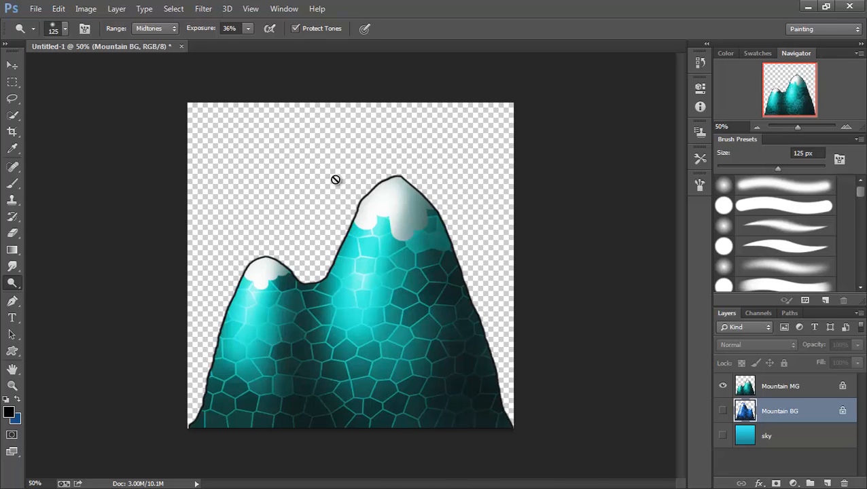
- Begin saving the visible teal mountains under a new name in Class textures, with Targa as the file format
click(36, 8)
click(61, 162)
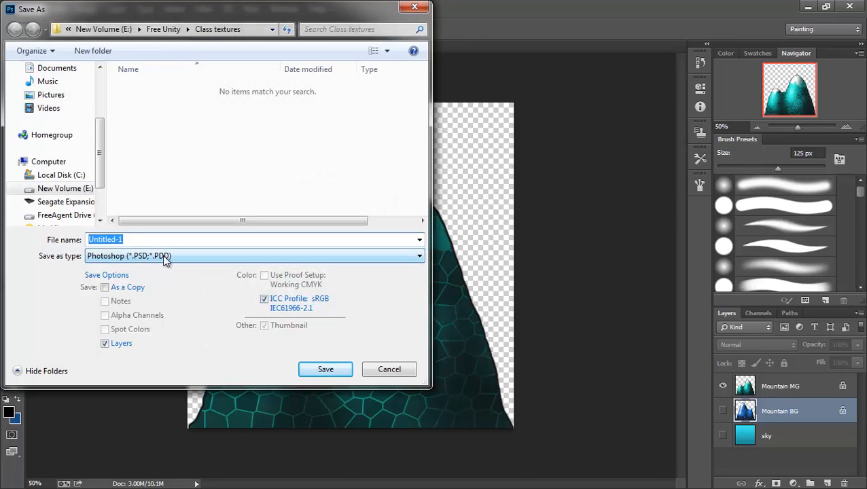
click(418, 256)
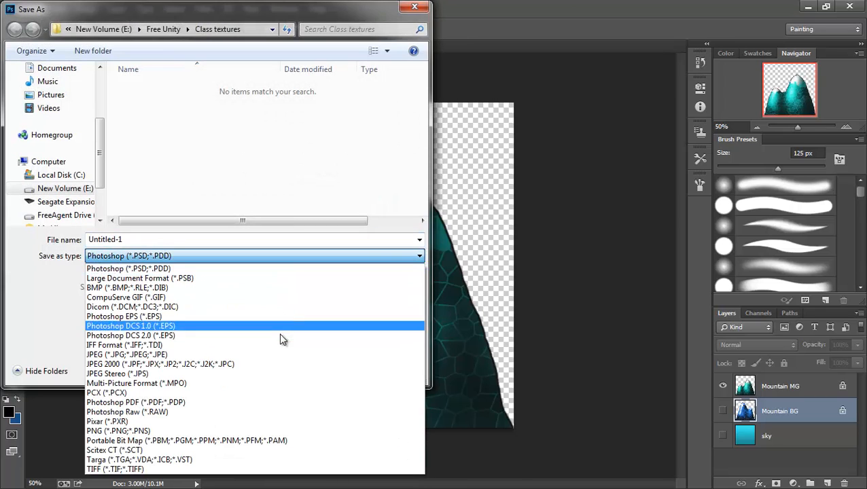
click(197, 461)
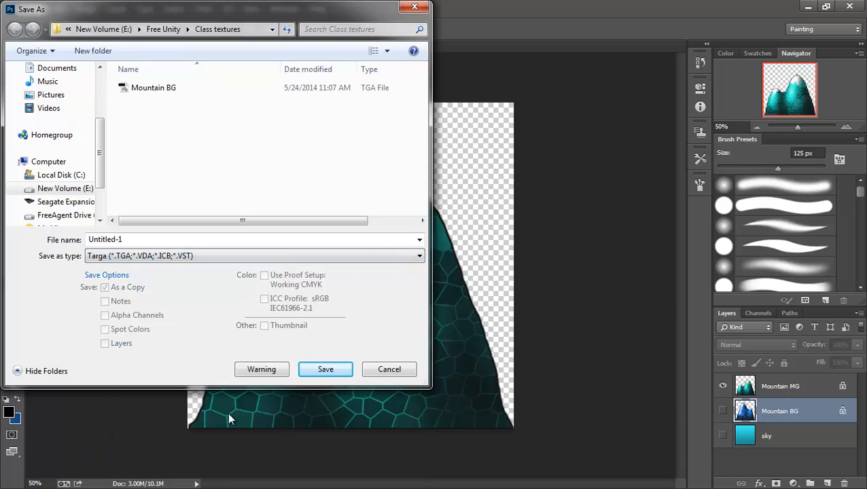
- Name the file Mountain MG, based on the existing Mountain BG name, and save it at 32 bits/pixel
double_click(133, 239)
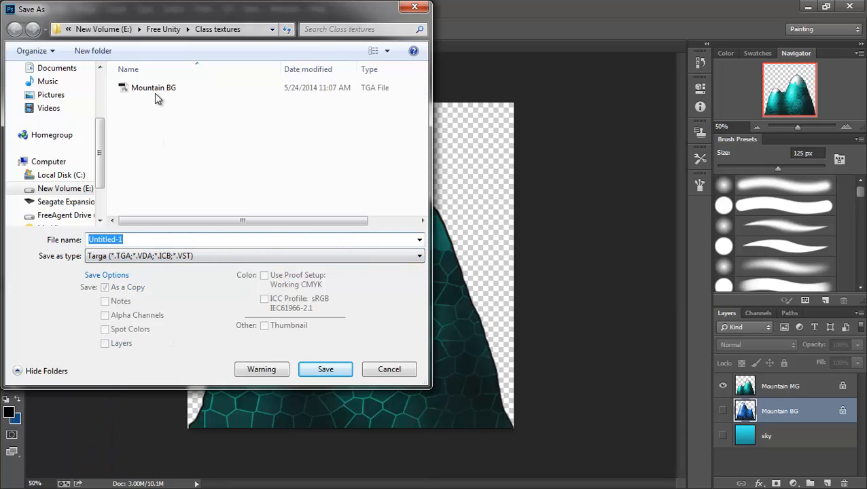
click(154, 93)
click(129, 235)
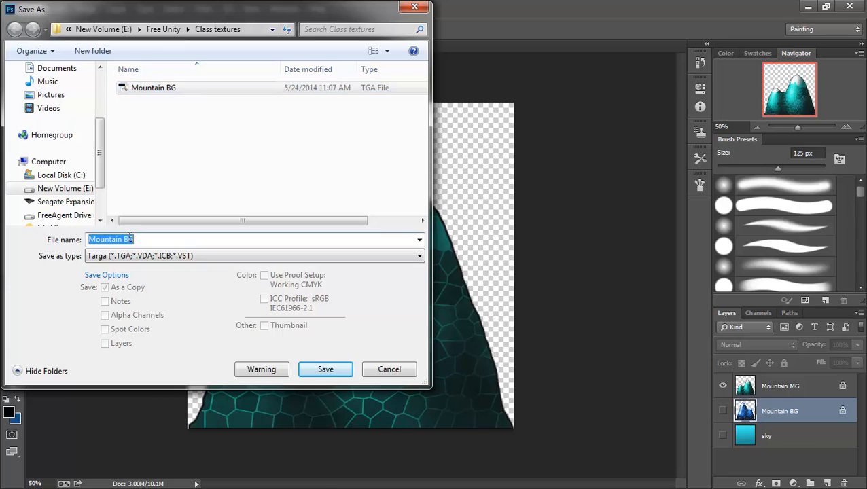
click(129, 242)
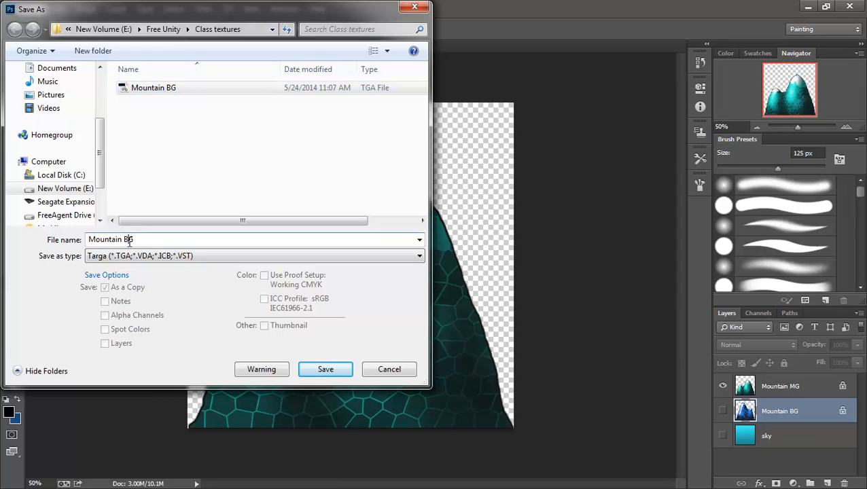
text(M)
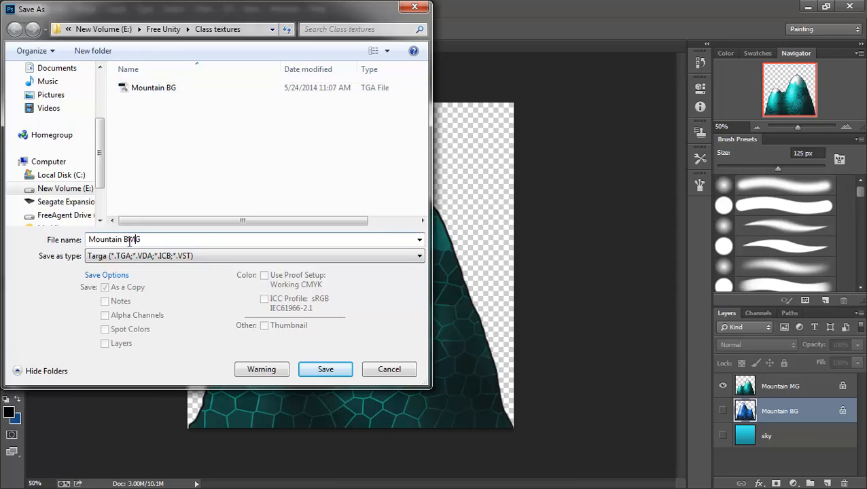
key(Left)
key(BackSpace)
click(326, 371)
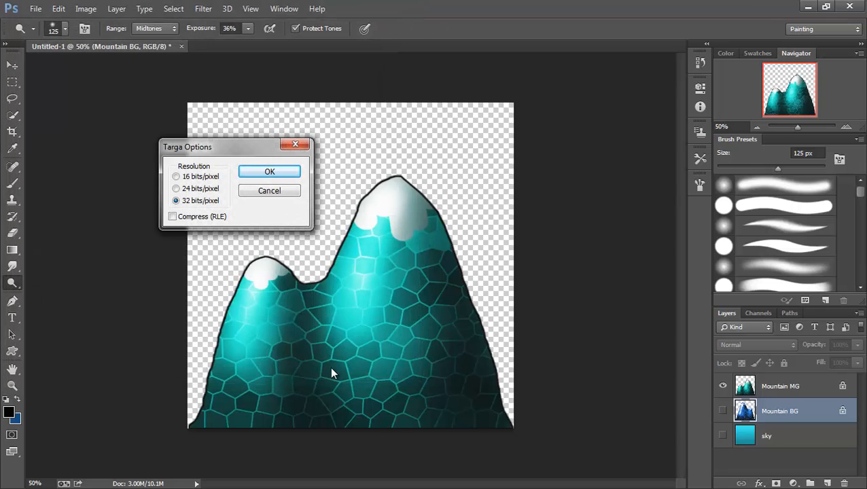
click(270, 172)
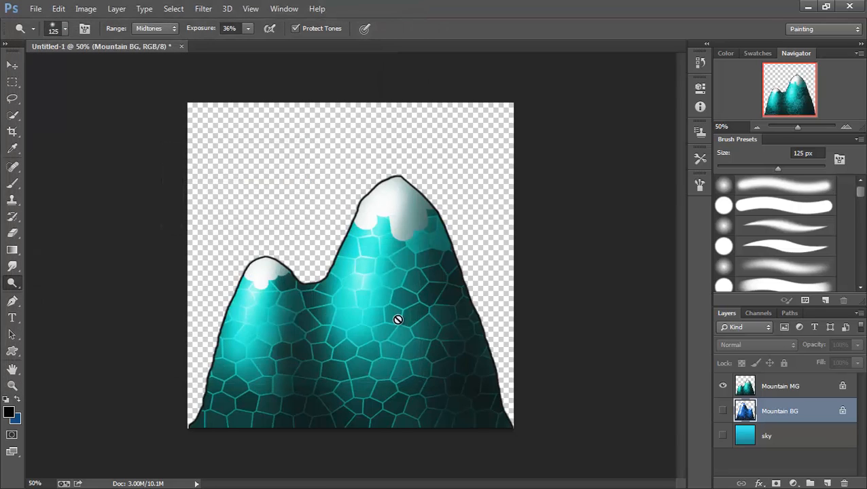
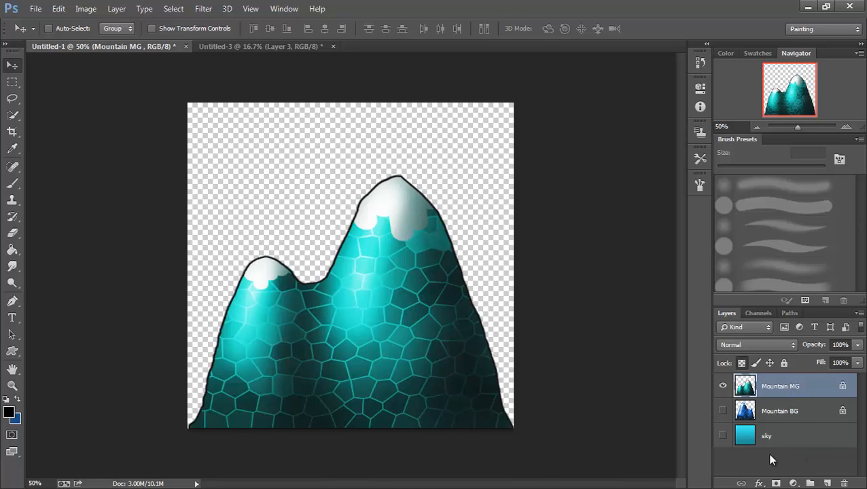
- Create a new document from the 1024 px X 1024 px trans preset
click(36, 9)
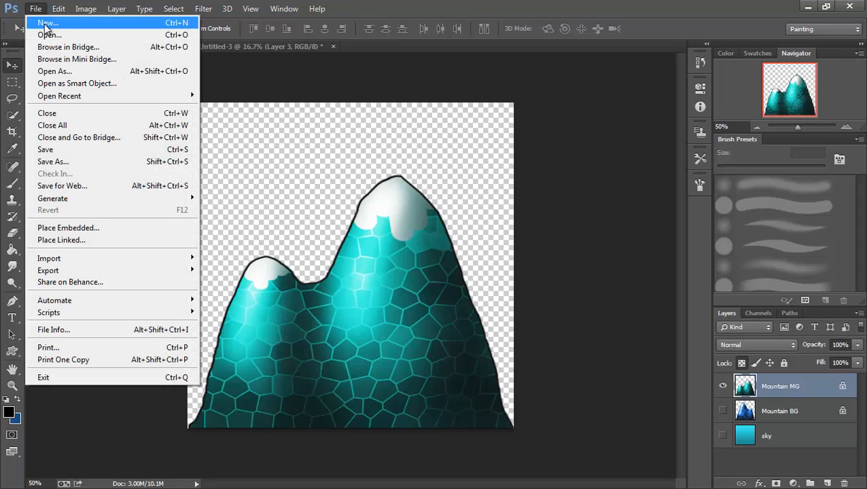
click(46, 24)
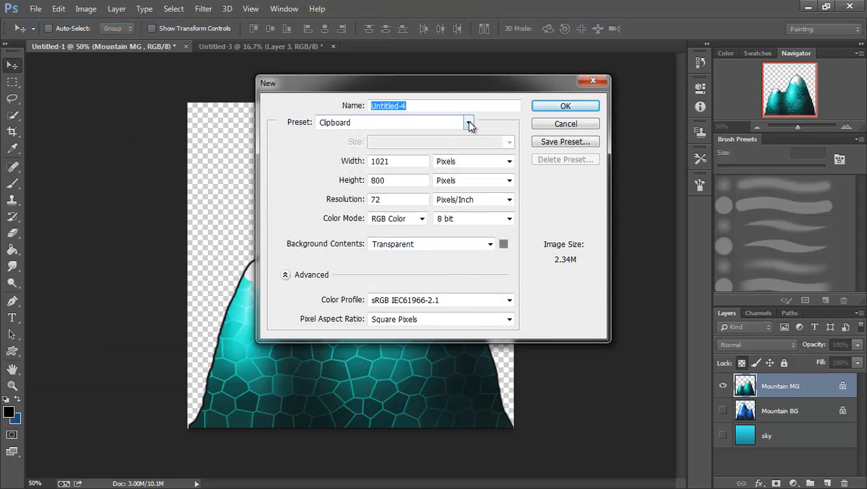
click(468, 123)
click(419, 229)
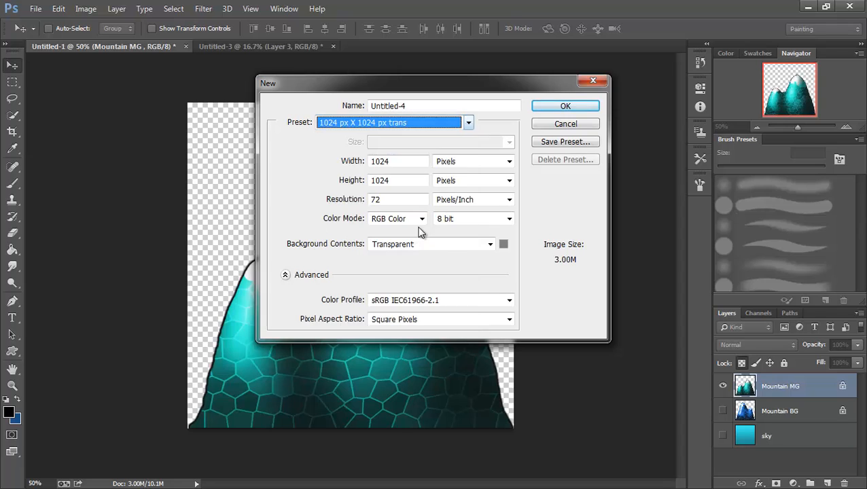
click(557, 107)
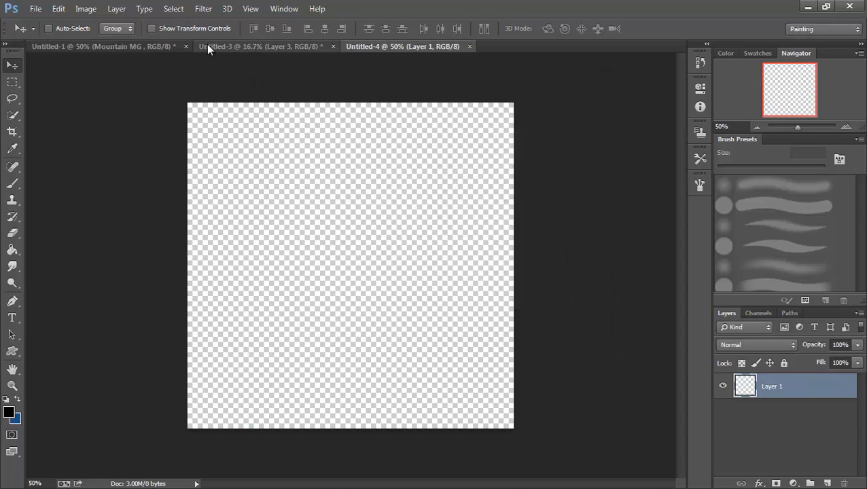
- Copy the whole Mountain MG layer from Untitled-1, paste it onto a new layer in Untitled-4, and align it with the canvas's lower edge
click(148, 42)
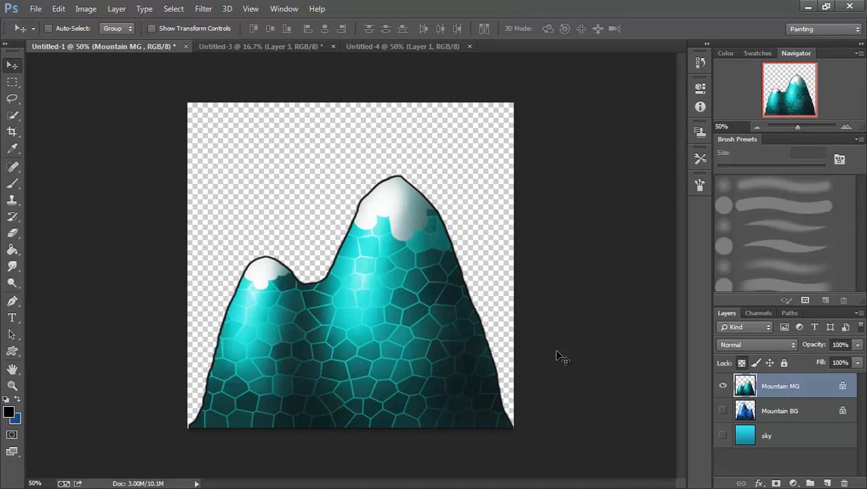
key(ctrl+a)
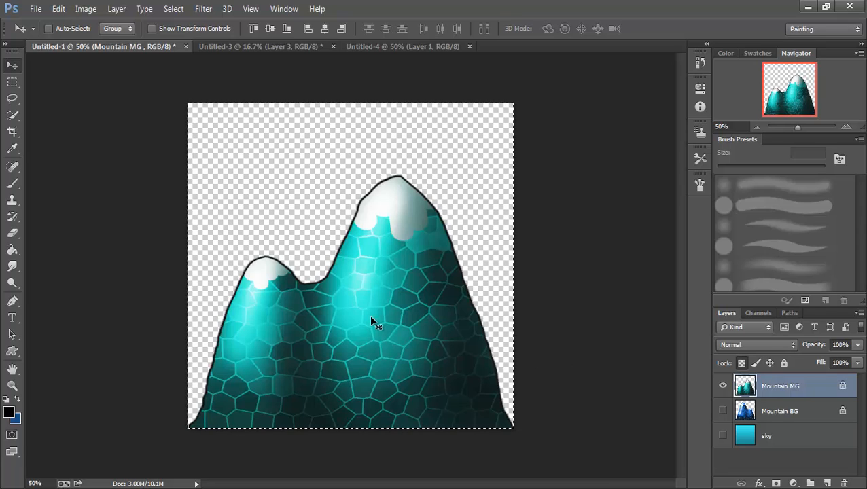
click(400, 46)
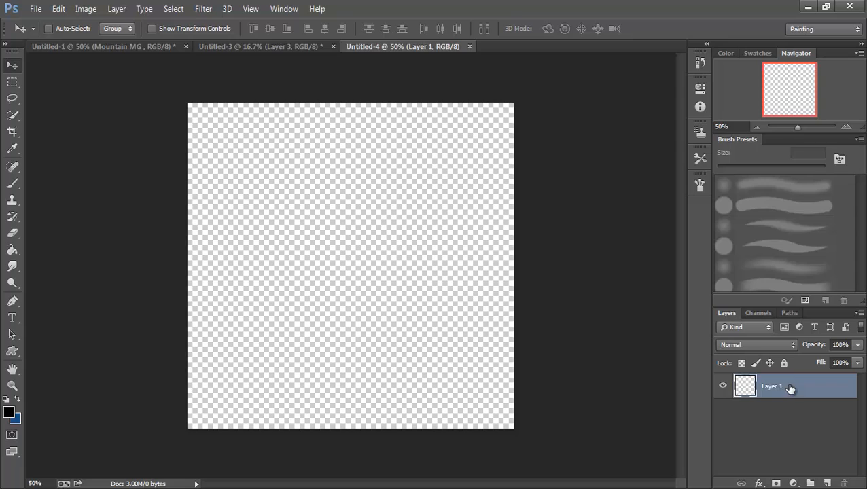
click(826, 483)
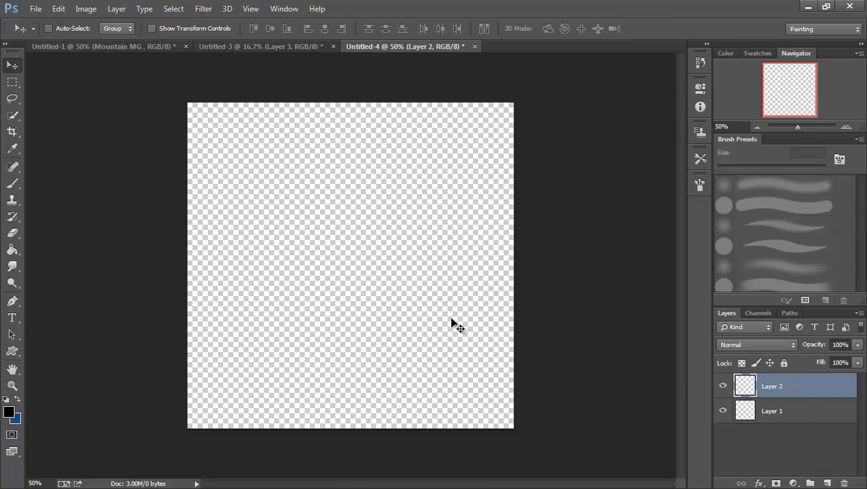
key(ctrl+v)
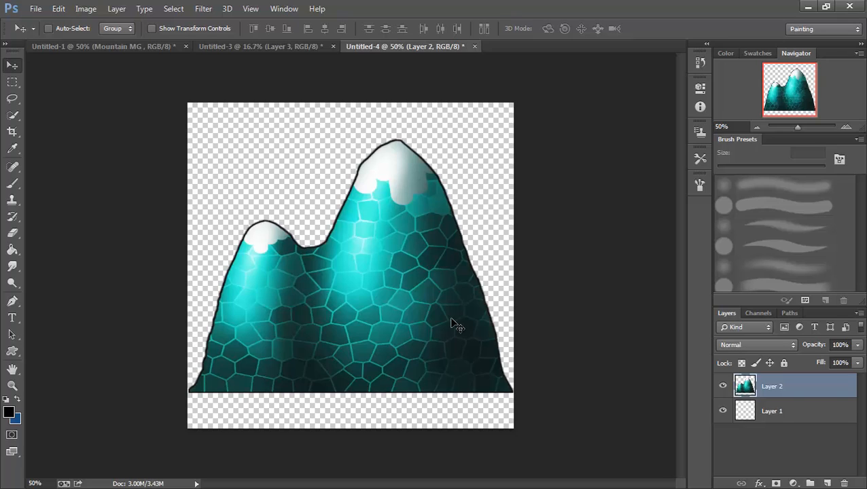
drag(394, 273, 392, 310)
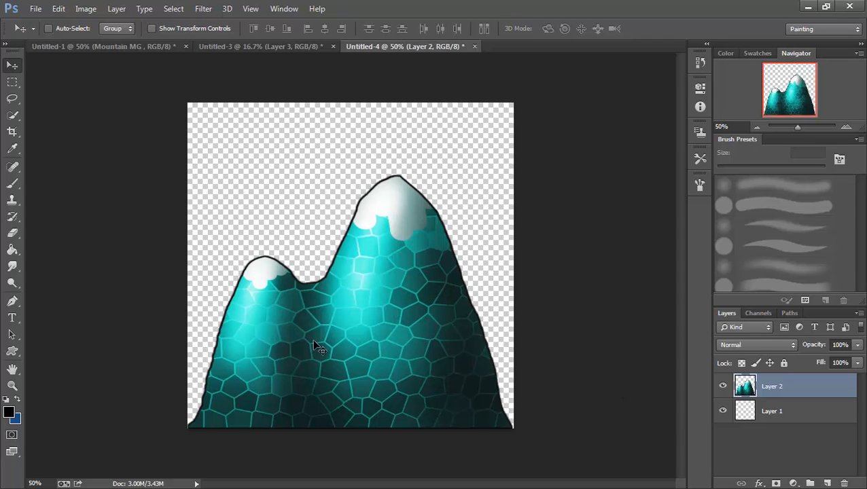
- Save the Untitled-4 image as a 32 bits/pixel Targa in Class textures, replacing the existing Mountain MG file
click(36, 11)
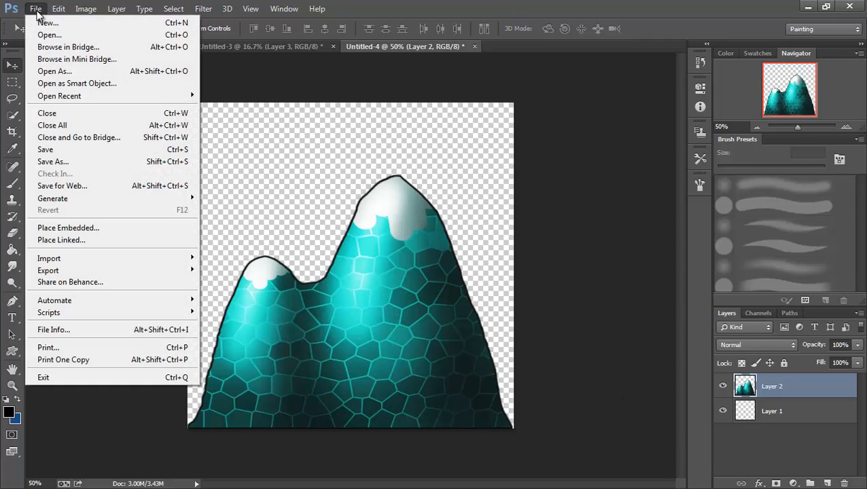
click(80, 168)
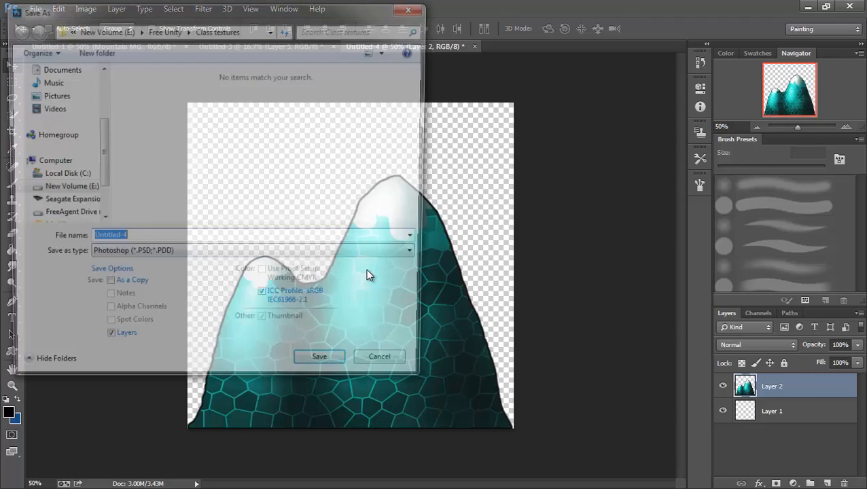
click(421, 258)
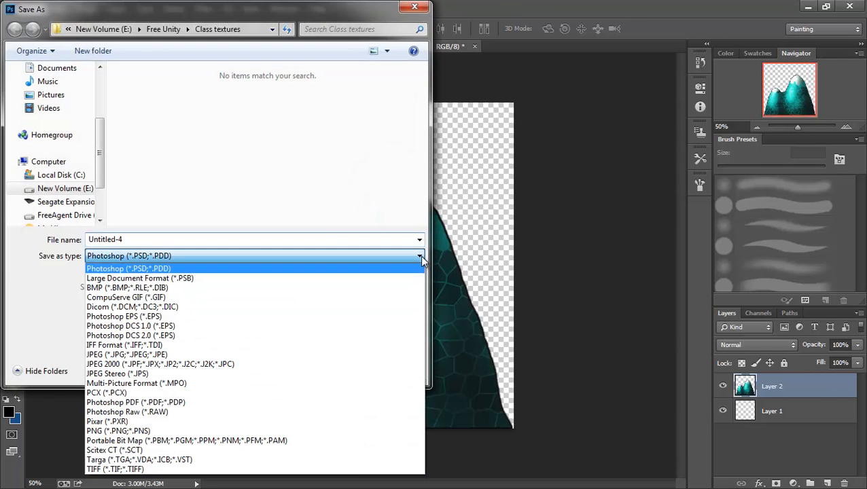
click(351, 466)
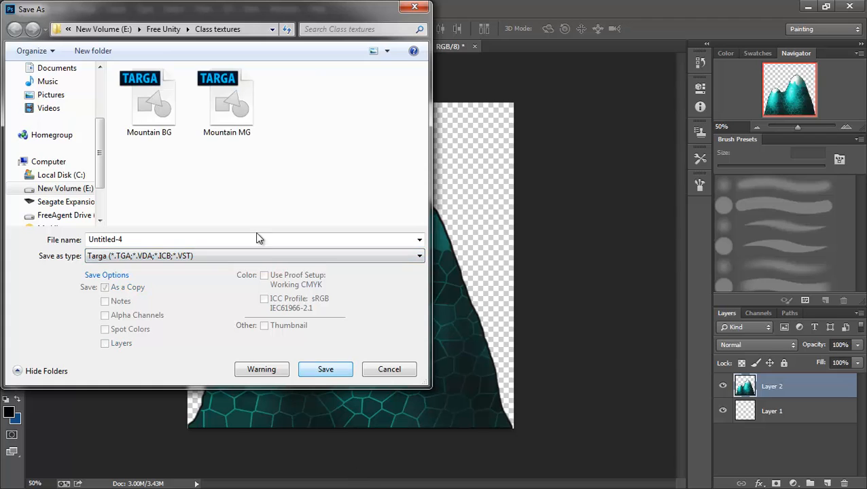
click(224, 124)
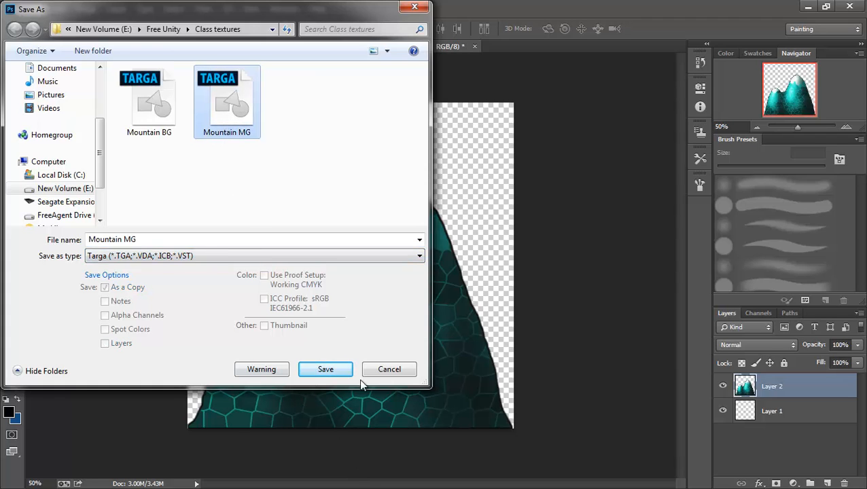
click(332, 371)
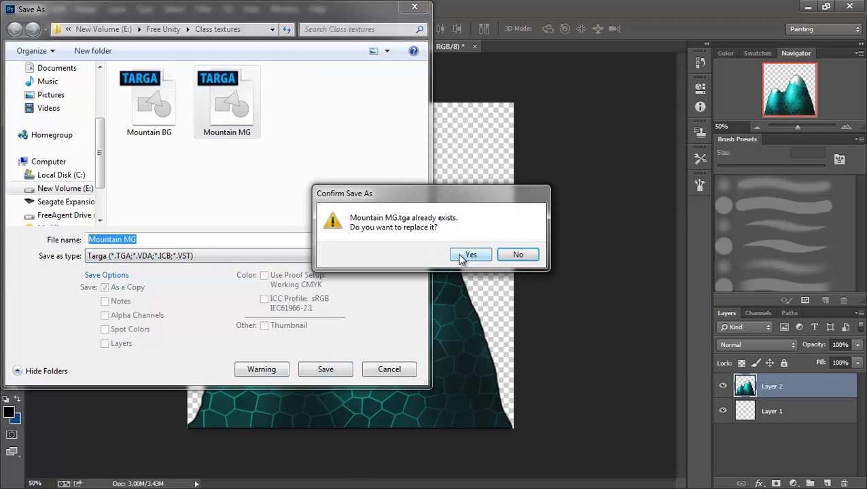
click(468, 256)
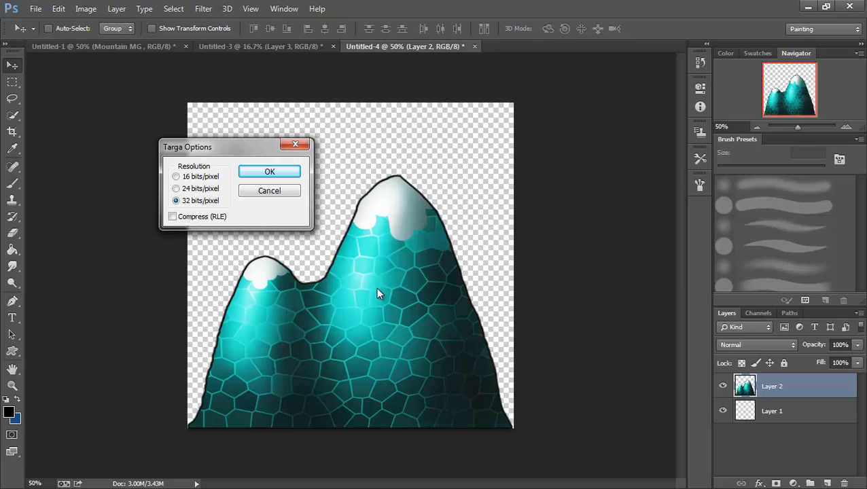
click(260, 172)
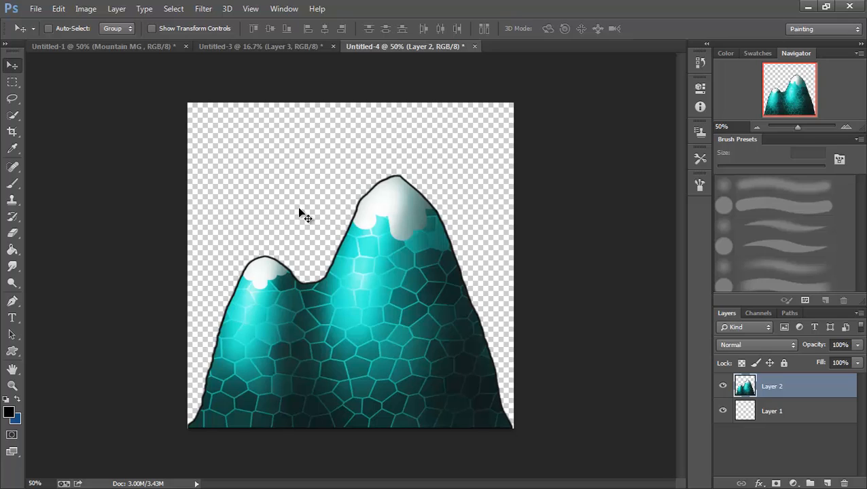
- Open the saved Mountain MG Targa file from the Class textures folder
click(36, 9)
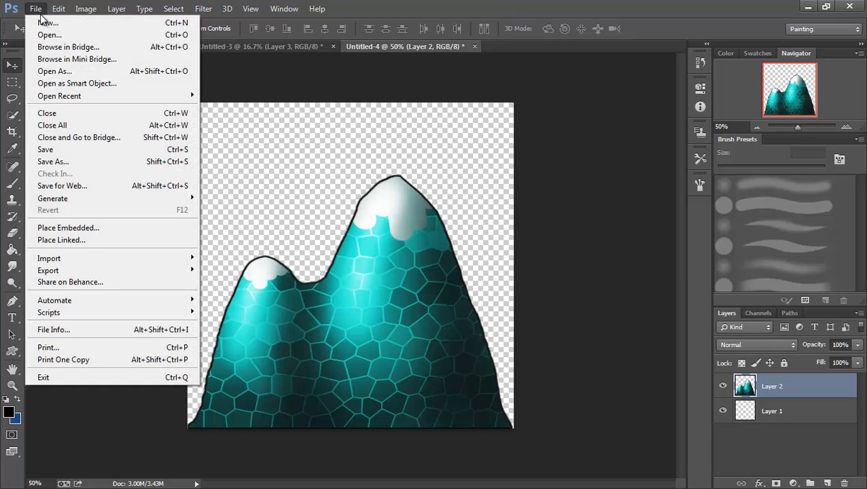
click(47, 34)
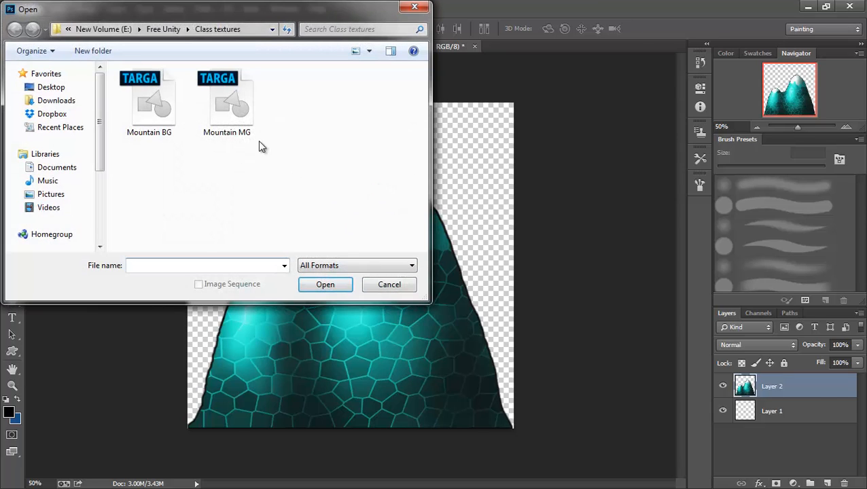
click(240, 112)
click(328, 287)
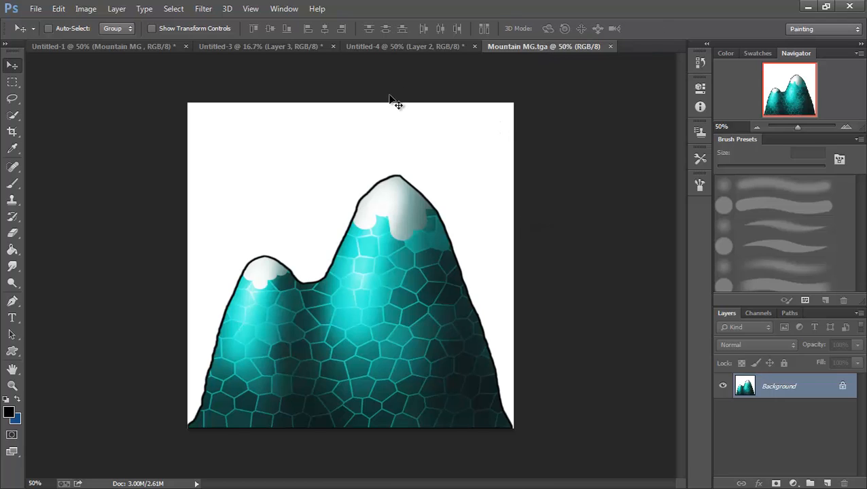
- Paste another copy of the teal mountains into Untitled-3 and place it along the ground line, just left of the existing teal pair
click(404, 49)
click(307, 46)
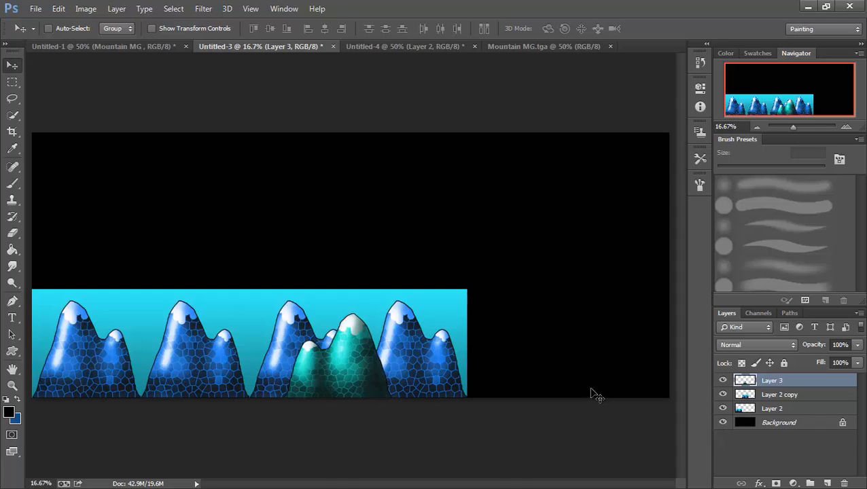
key(ctrl+v)
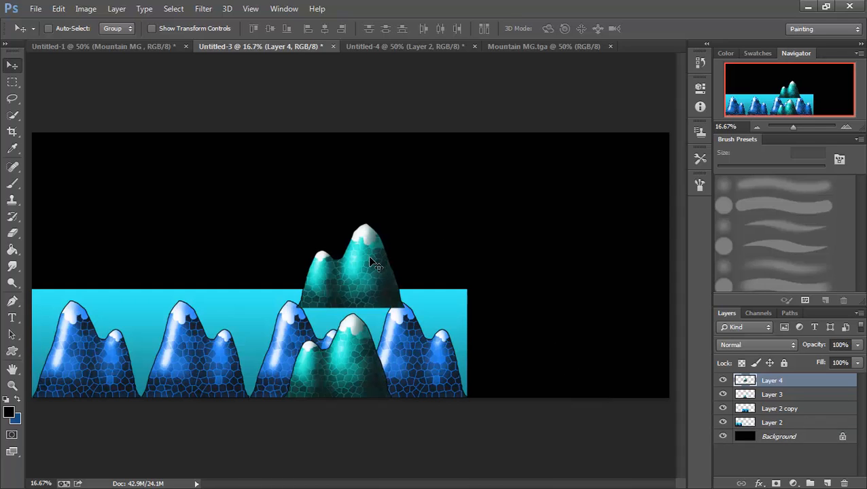
drag(367, 266, 268, 355)
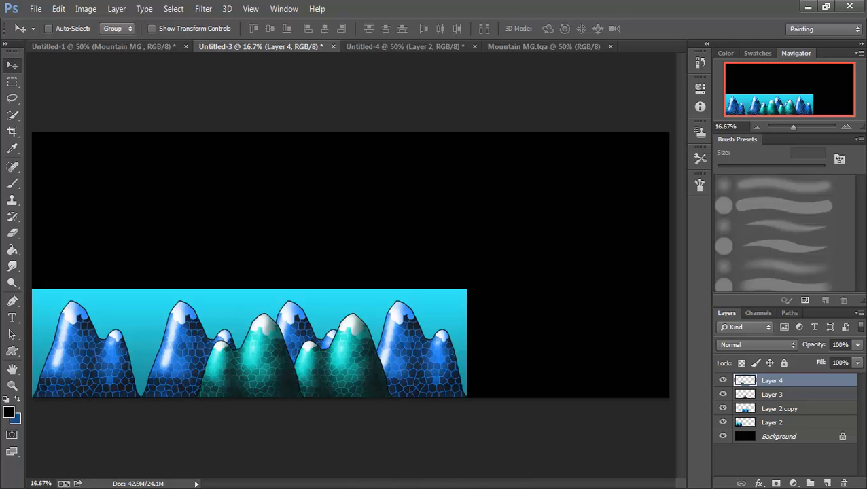